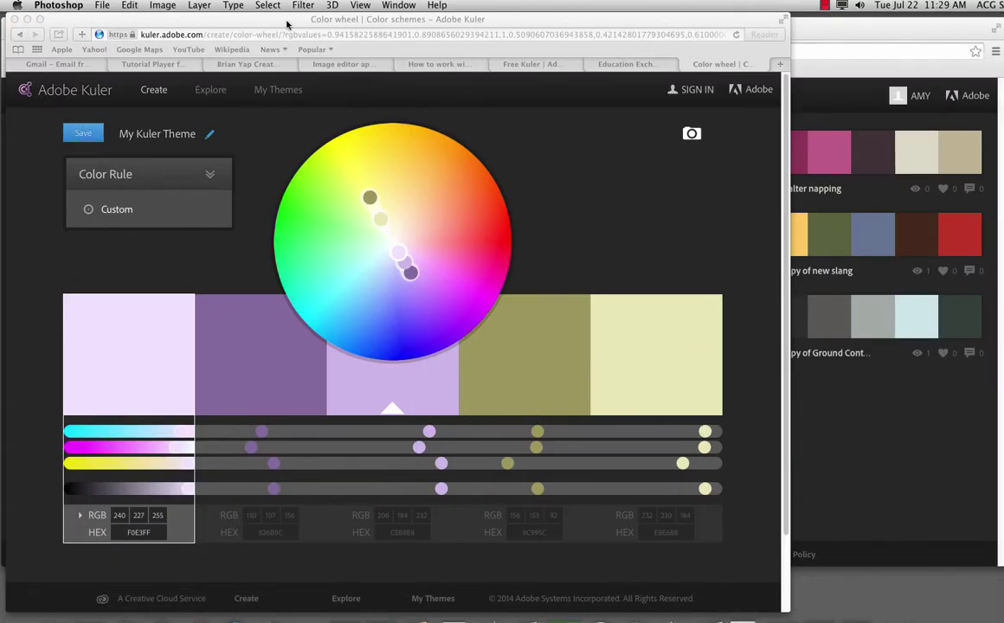
# Reset Kuler to a fresh default colour-wheel theme and go to the Adobe sign-in page
pyautogui.moveTo(288, 24); pyautogui.dragTo(324, 19)
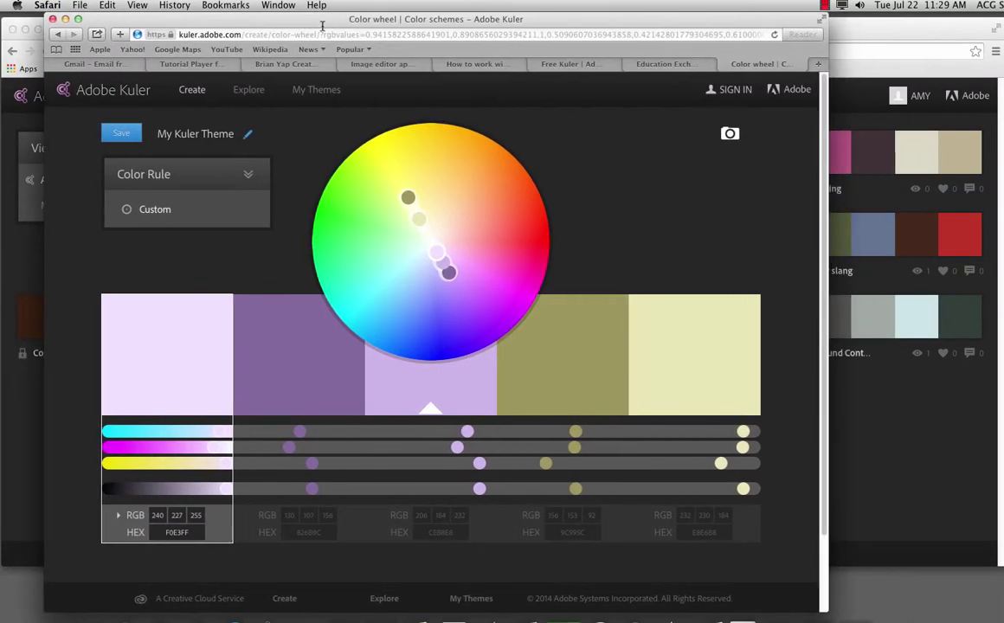
pyautogui.click(129, 99)
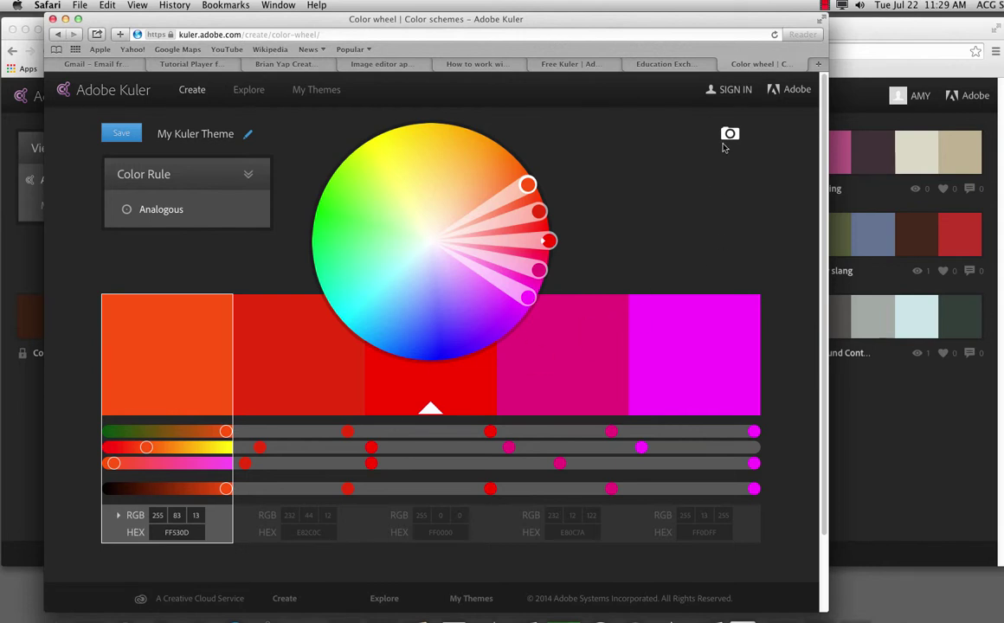
pyautogui.click(735, 95)
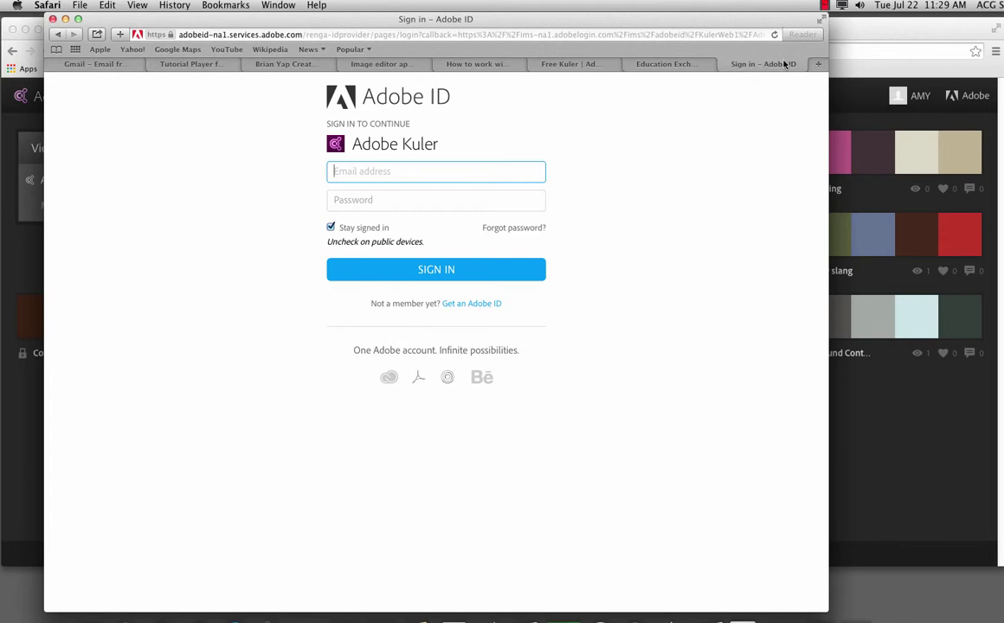
# Bring the signed-in My Themes Chrome window forward and move it aside
pyautogui.click(724, 64)
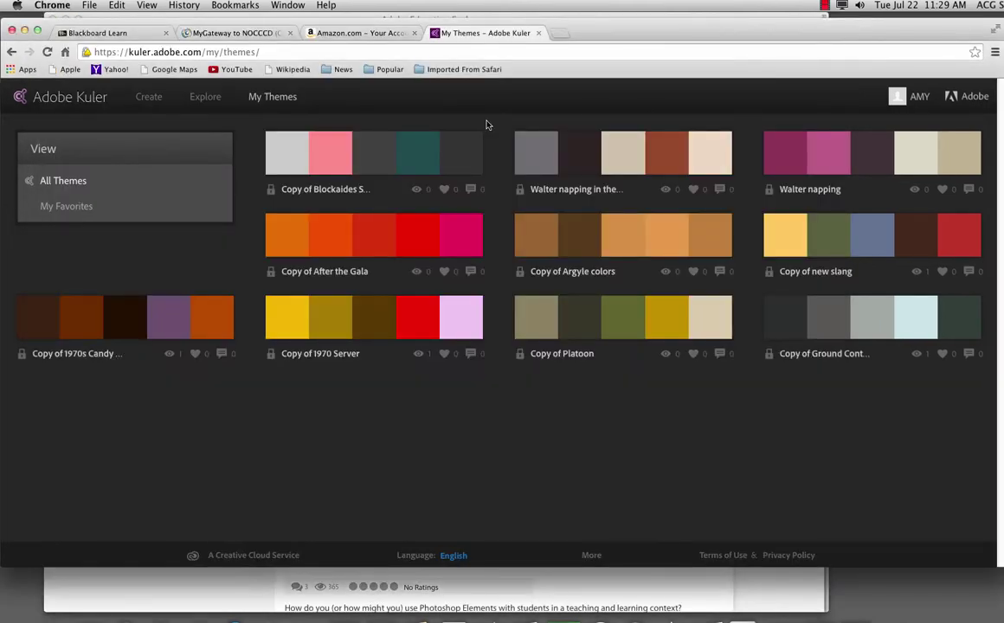
pyautogui.click(91, 6)
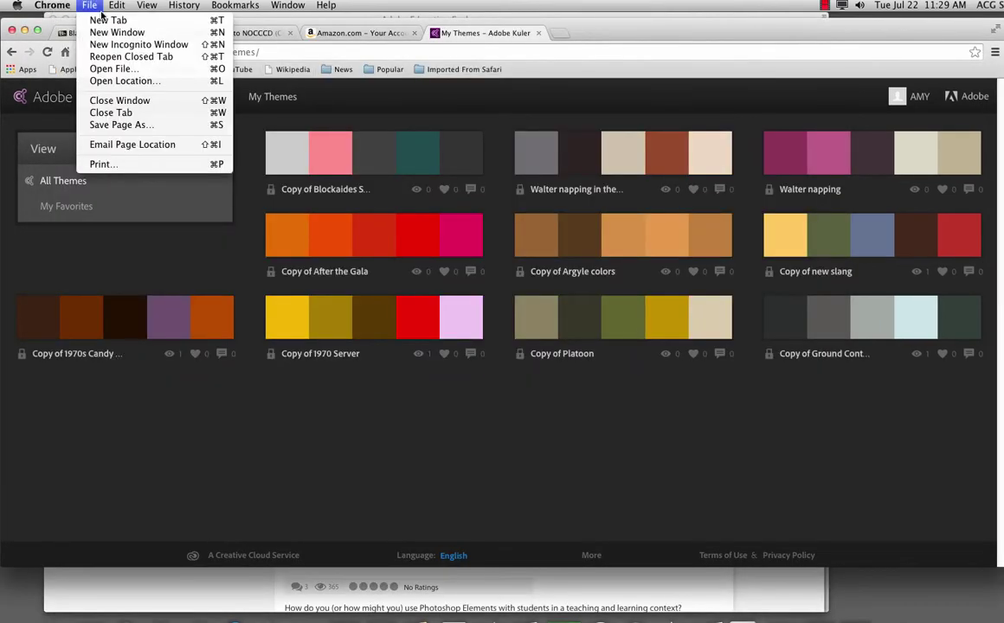
pyautogui.click(610, 21)
pyautogui.moveTo(610, 26); pyautogui.dragTo(600, 77)
# Close the Safari window and start a fresh Analogous theme on the colour wheel
pyautogui.click(605, 37)
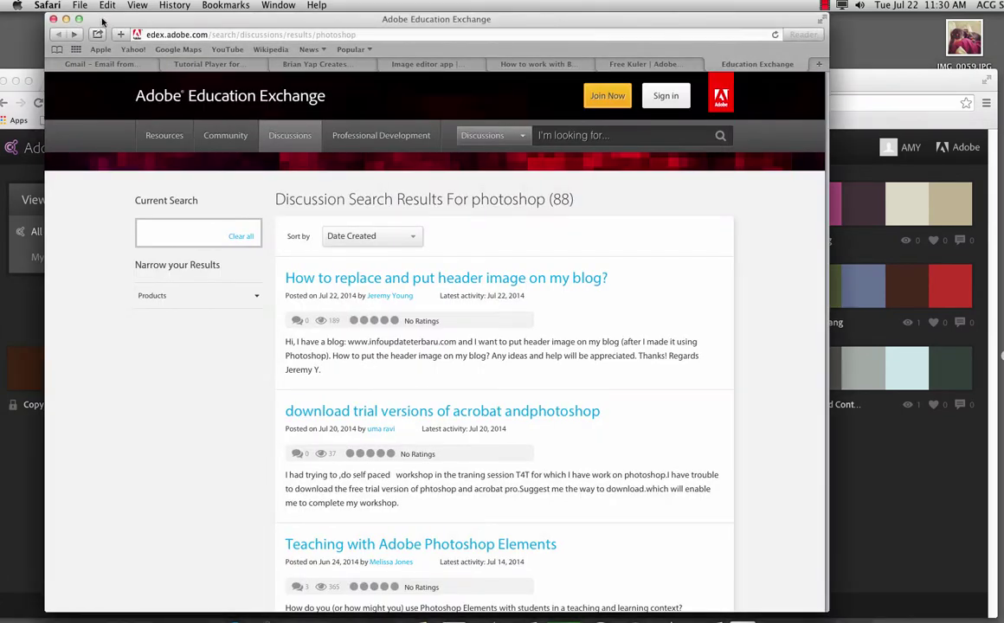
pyautogui.click(53, 18)
pyautogui.moveTo(157, 83); pyautogui.dragTo(148, 52)
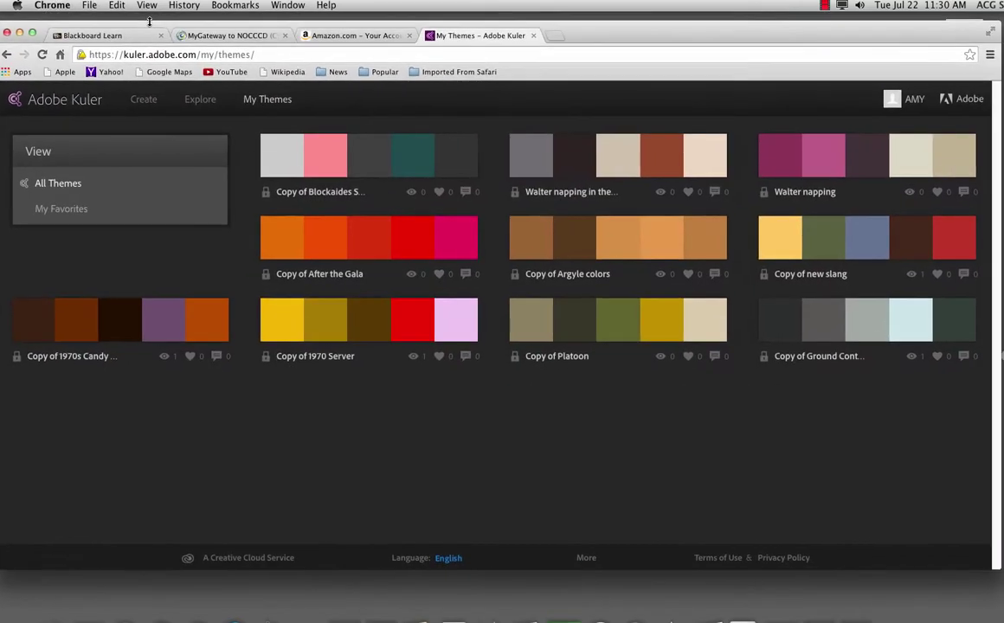
pyautogui.click(78, 96)
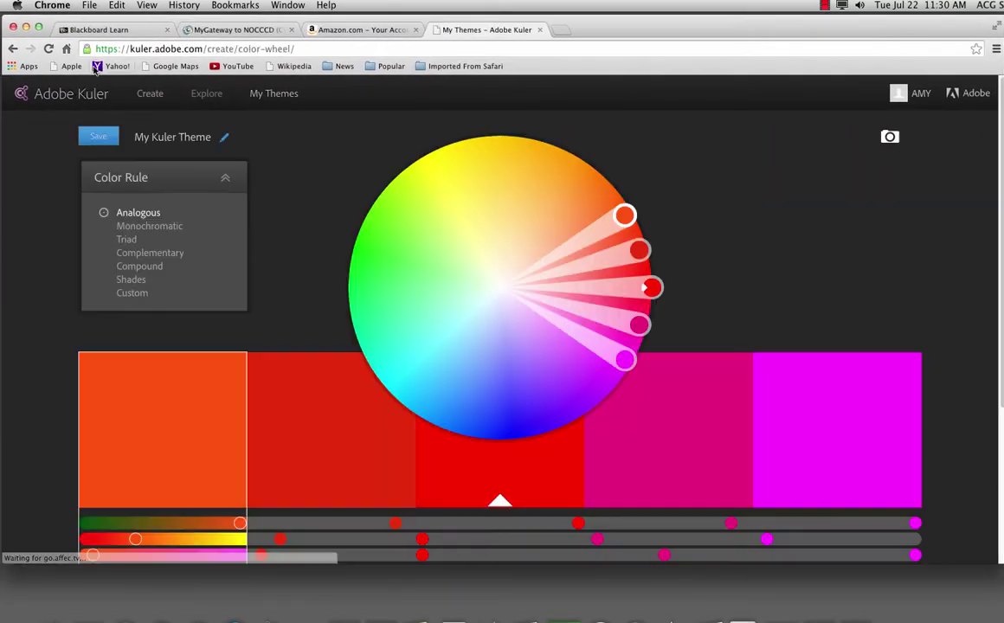
# Build a new theme from the photo IMG_4320.JPG
pyautogui.click(890, 137)
pyautogui.click(476, 154)
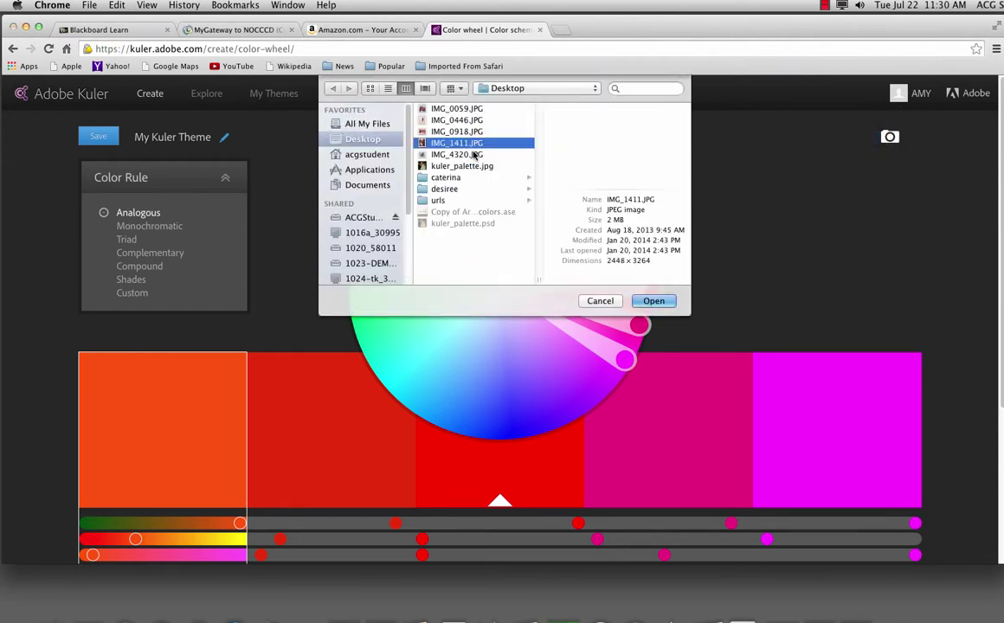
pyautogui.click(654, 300)
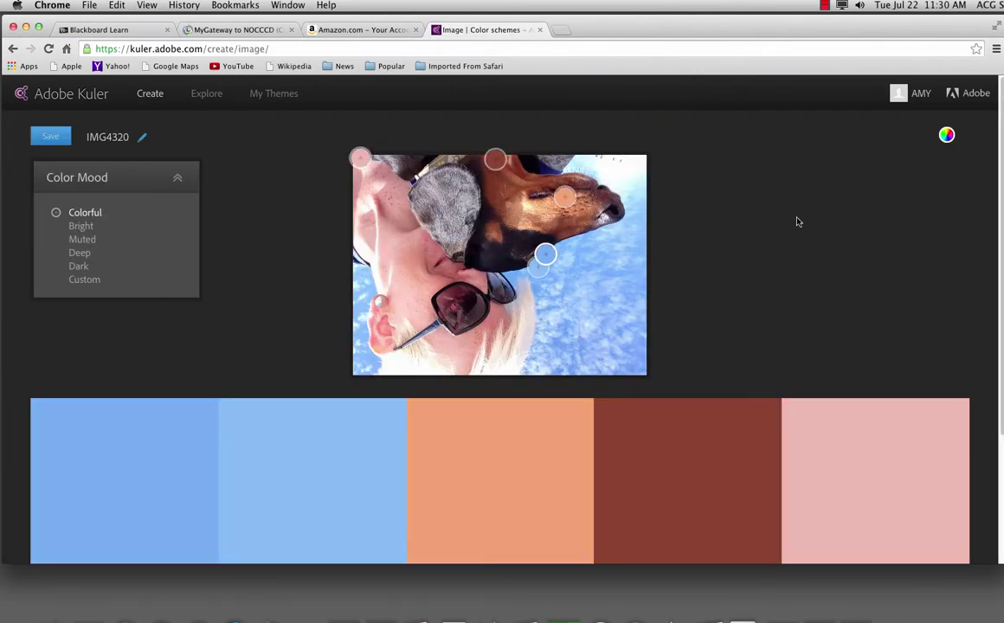
# Compare the Bright, Muted, Deep and Dark colour moods, then return to Colorful
pyautogui.click(82, 226)
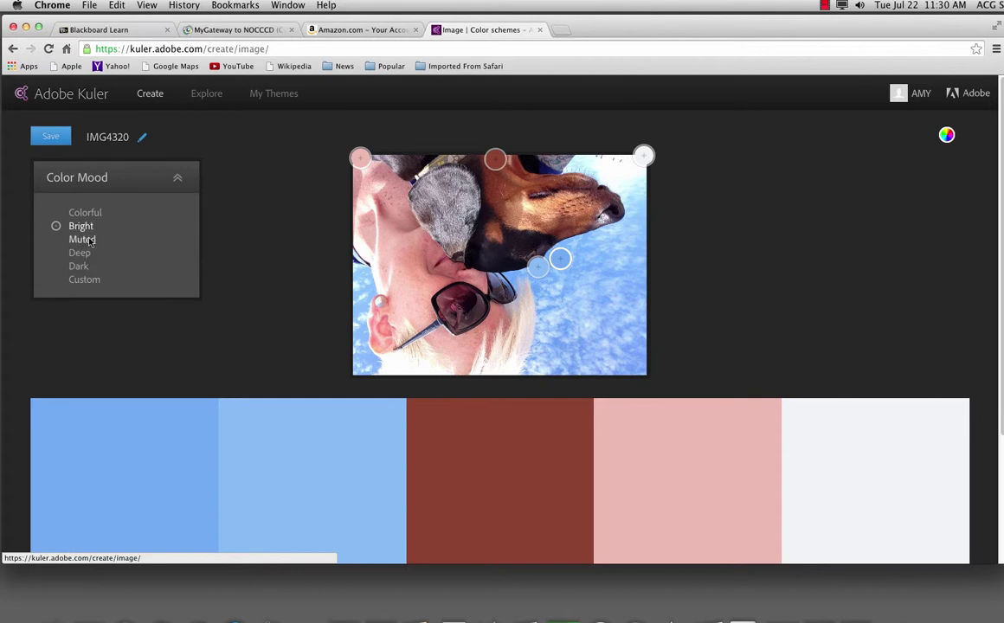
pyautogui.click(83, 239)
pyautogui.click(81, 253)
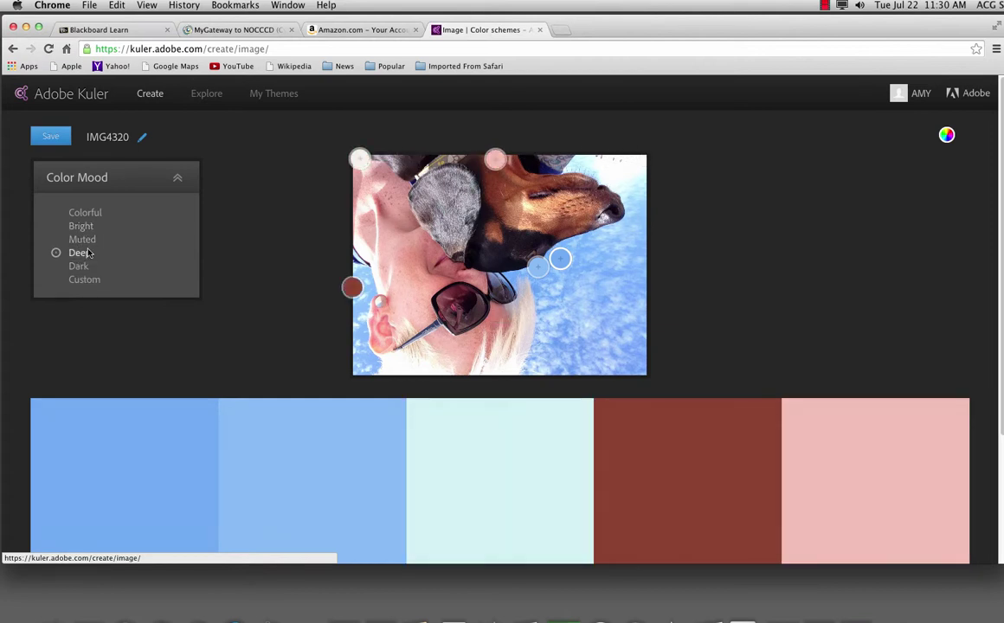
pyautogui.click(85, 266)
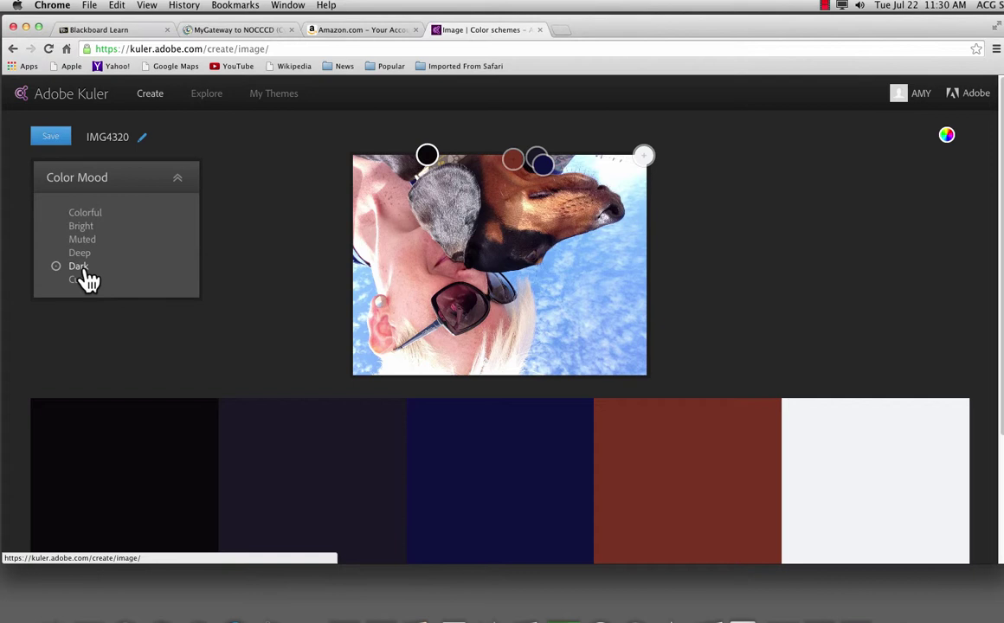
pyautogui.click(86, 226)
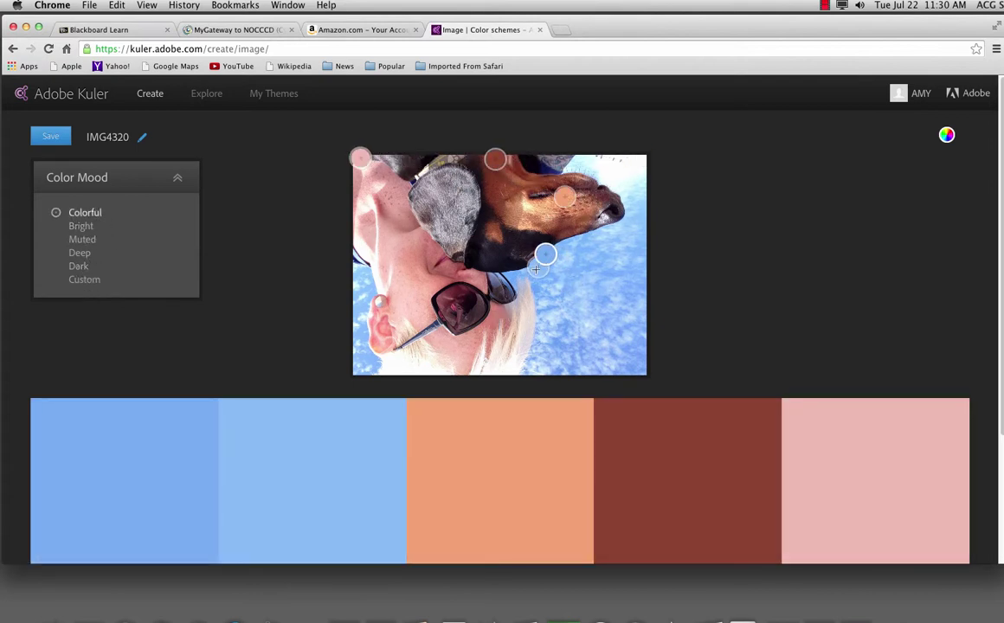
# Move the sample points onto the sky, the dog's nose and ears, making a Custom mood
pyautogui.moveTo(536, 269); pyautogui.dragTo(592, 344)
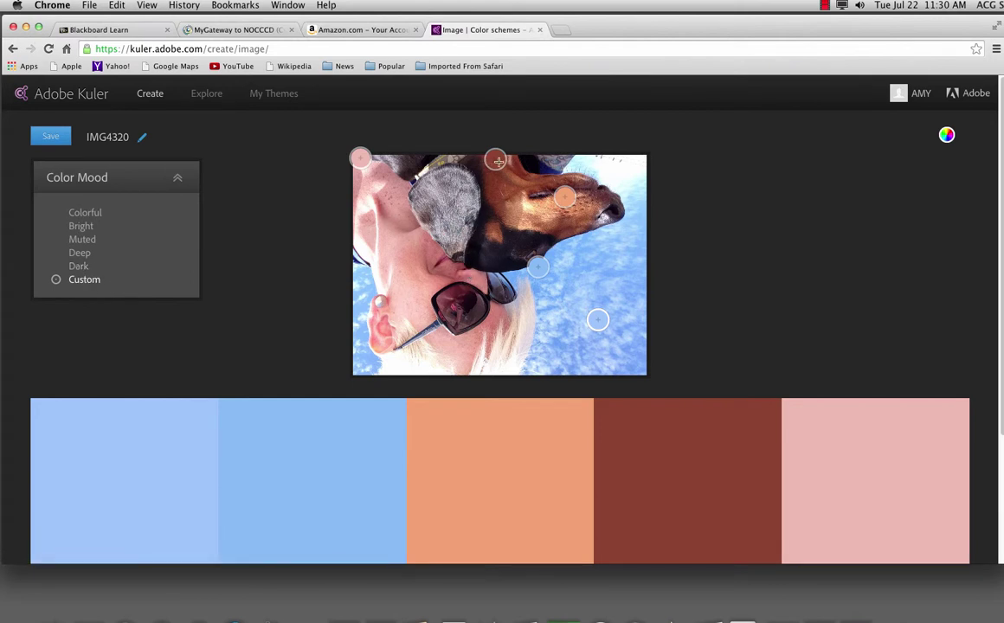
pyautogui.moveTo(494, 156); pyautogui.dragTo(492, 232)
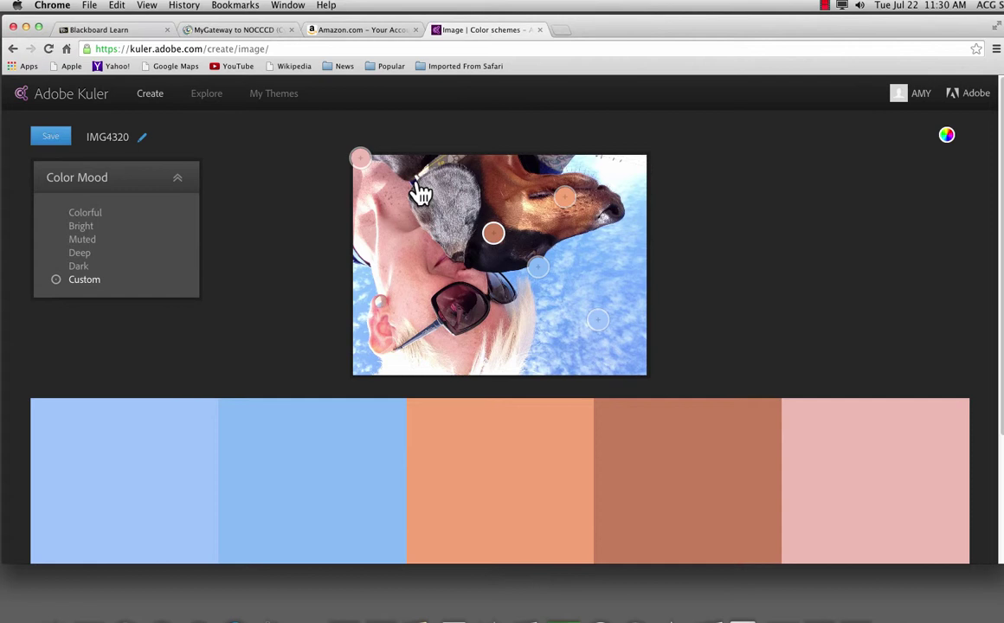
pyautogui.moveTo(360, 157); pyautogui.dragTo(511, 161)
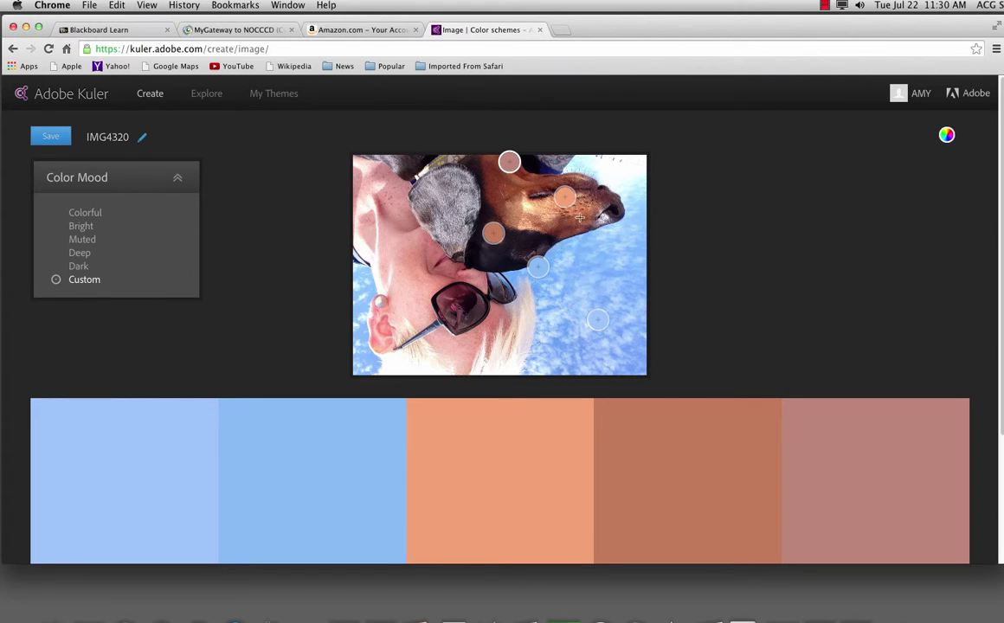
pyautogui.moveTo(564, 197); pyautogui.dragTo(608, 202)
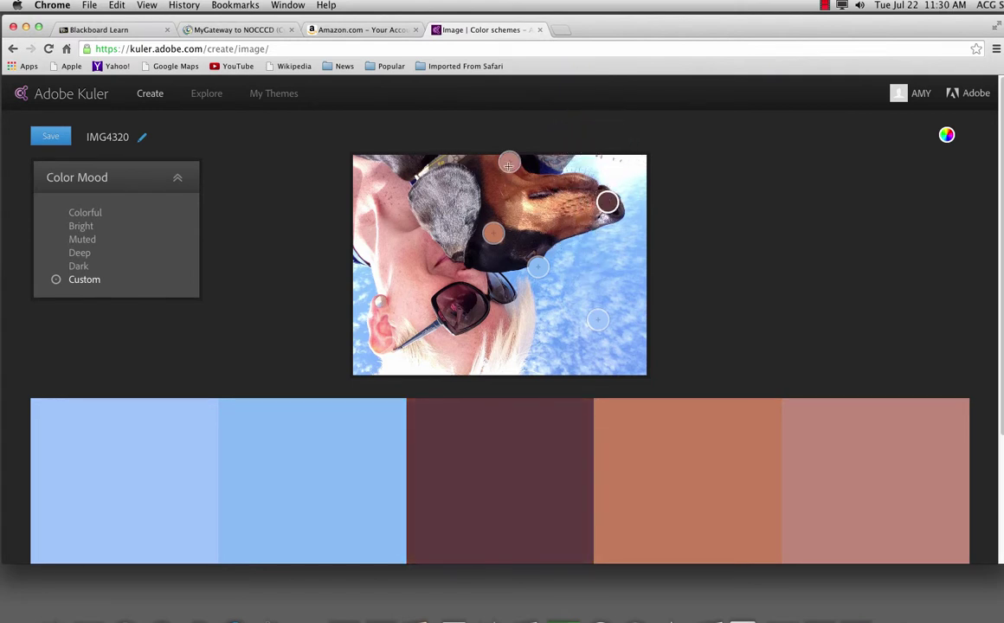
pyautogui.moveTo(507, 163); pyautogui.dragTo(573, 206)
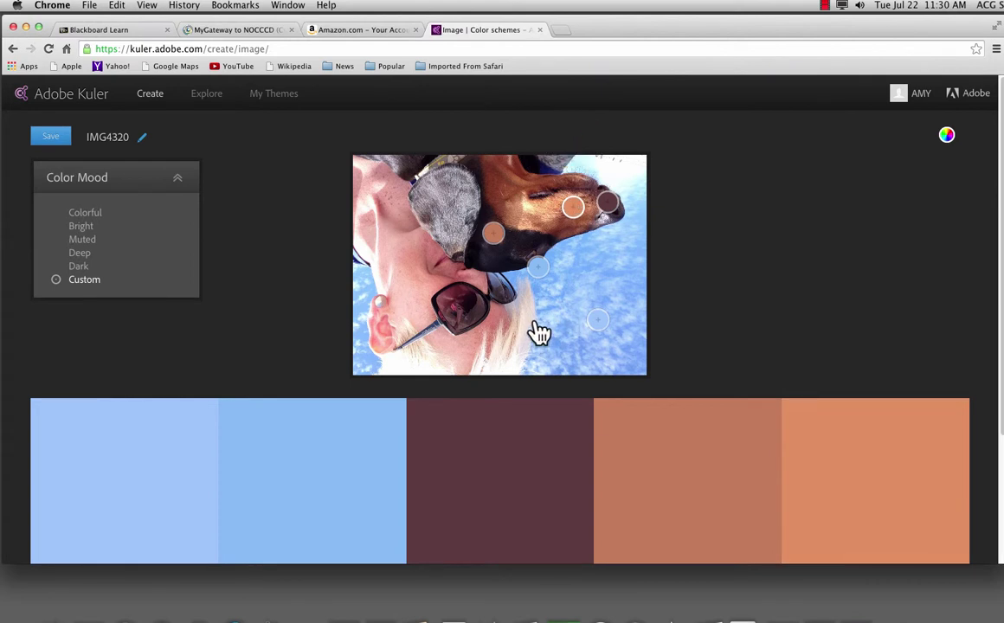
pyautogui.moveTo(597, 317)
pyautogui.mouseDown()
pyautogui.moveTo(636, 361)
pyautogui.moveTo(619, 332)
pyautogui.moveTo(624, 314)
pyautogui.moveTo(589, 334)
pyautogui.moveTo(607, 313)
pyautogui.mouseUp()
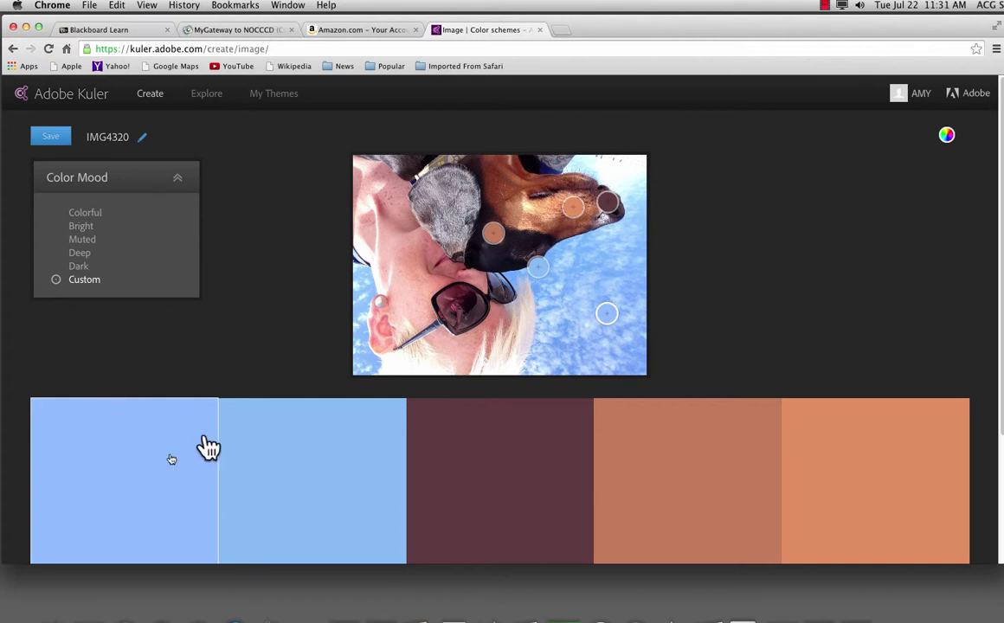
# Show the photo theme on the colour wheel and drag its first colour to a vivid blue
pyautogui.click(948, 138)
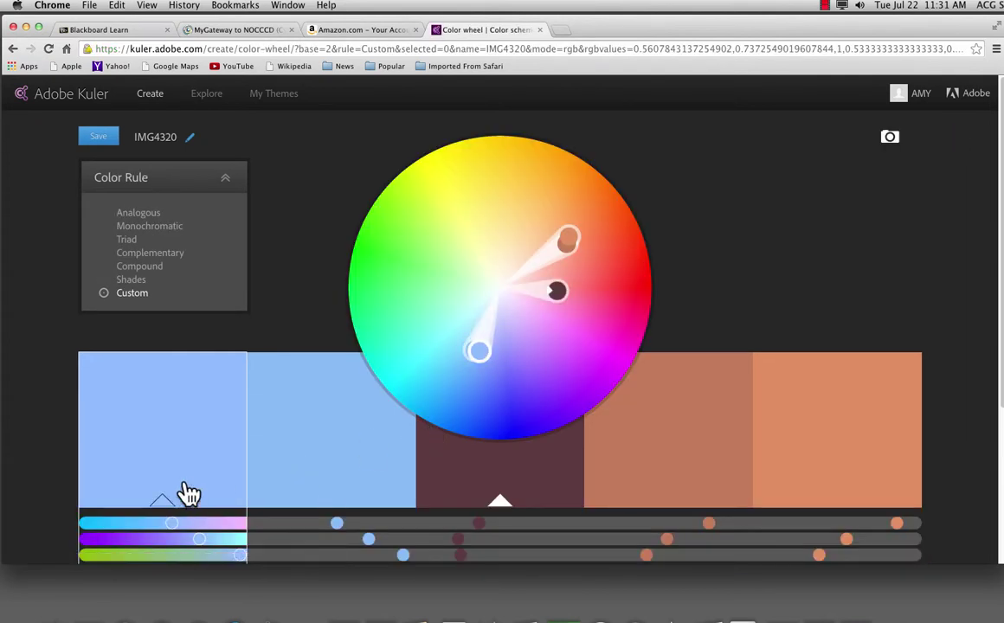
pyautogui.moveTo(482, 358); pyautogui.dragTo(507, 399)
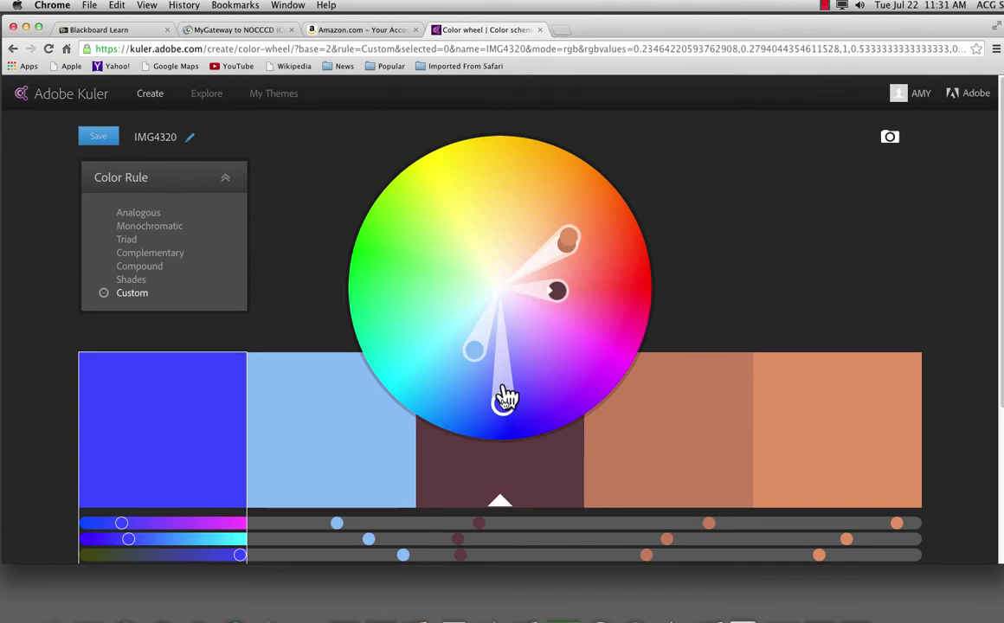
pyautogui.click(890, 141)
pyautogui.click(599, 300)
# Rename the theme to 'walter in the sun', save it, and view it in My Themes
pyautogui.click(190, 138)
pyautogui.press('super+a')
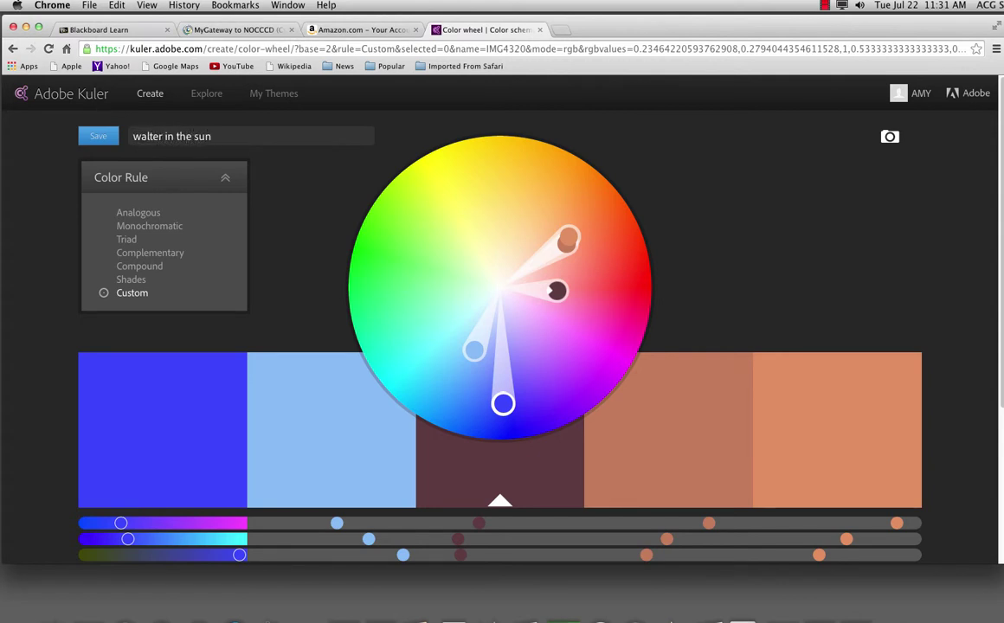
pyautogui.click(98, 136)
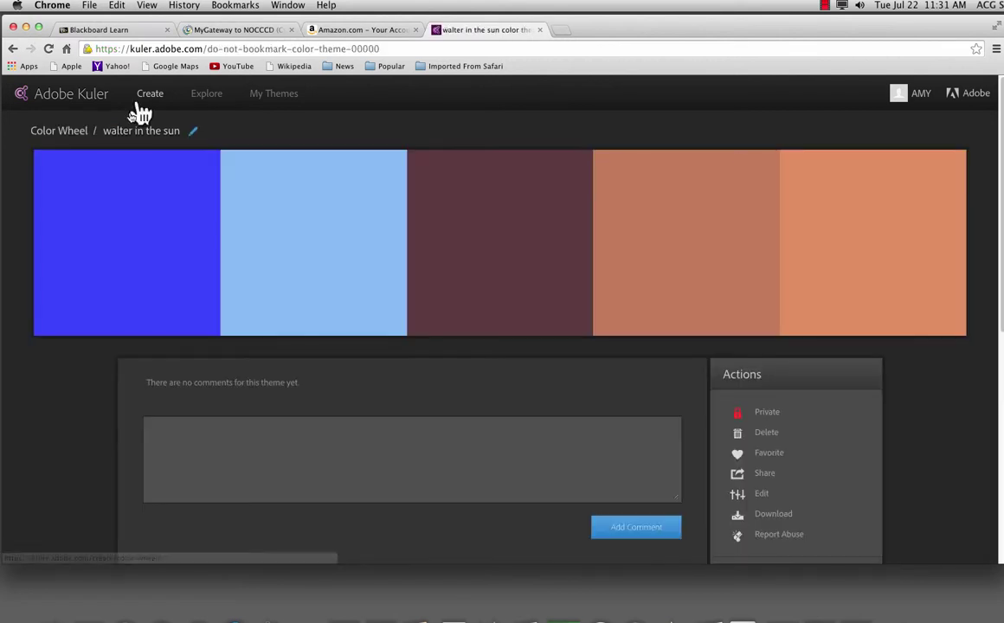
pyautogui.click(275, 95)
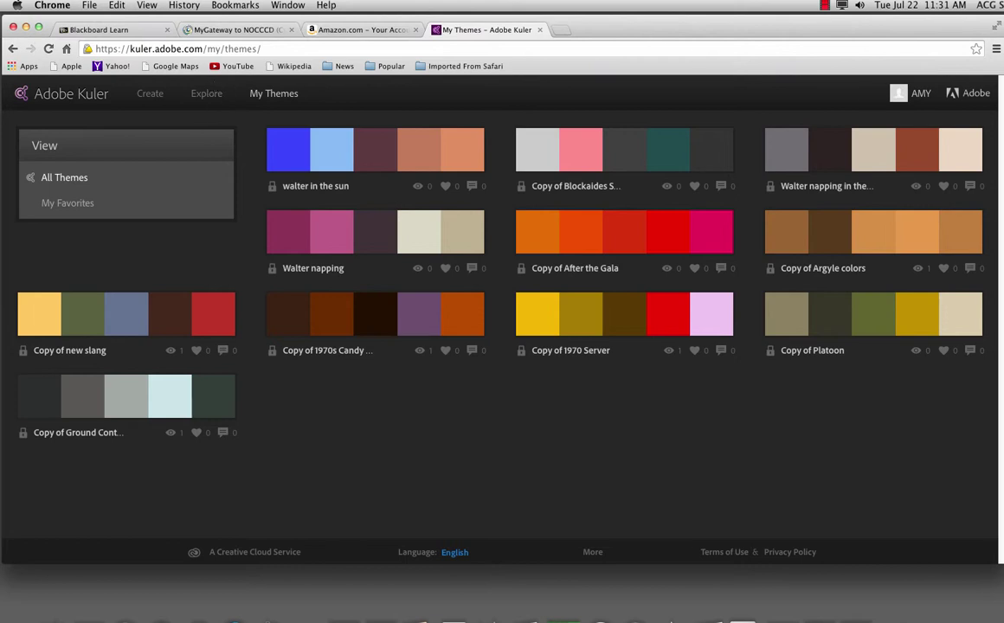
# Start a new Complementary colour-wheel theme and swing its base colour to teal, opposite brown and peach
pyautogui.click(149, 95)
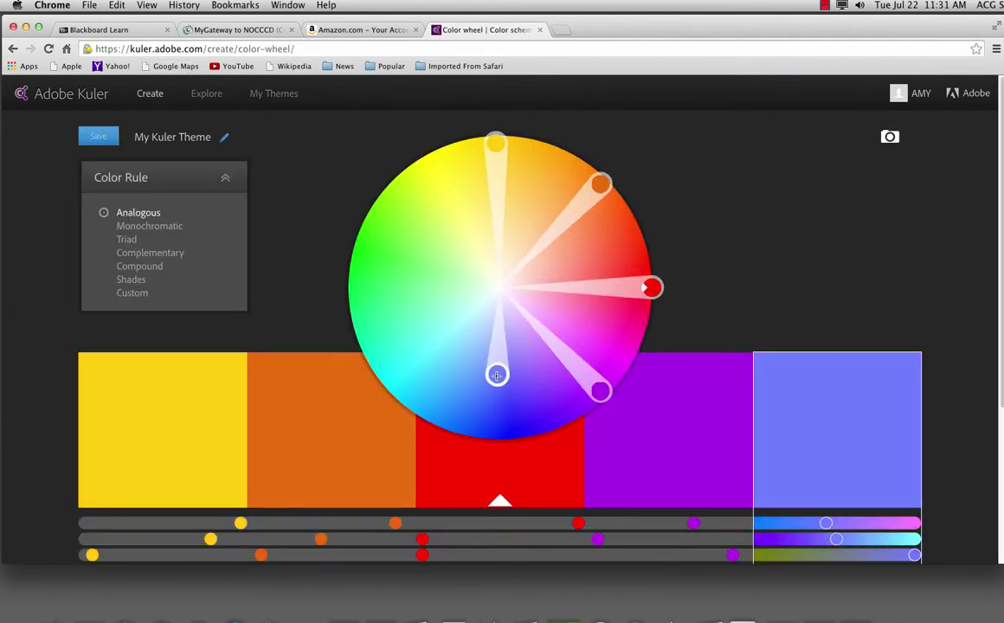
pyautogui.click(433, 283)
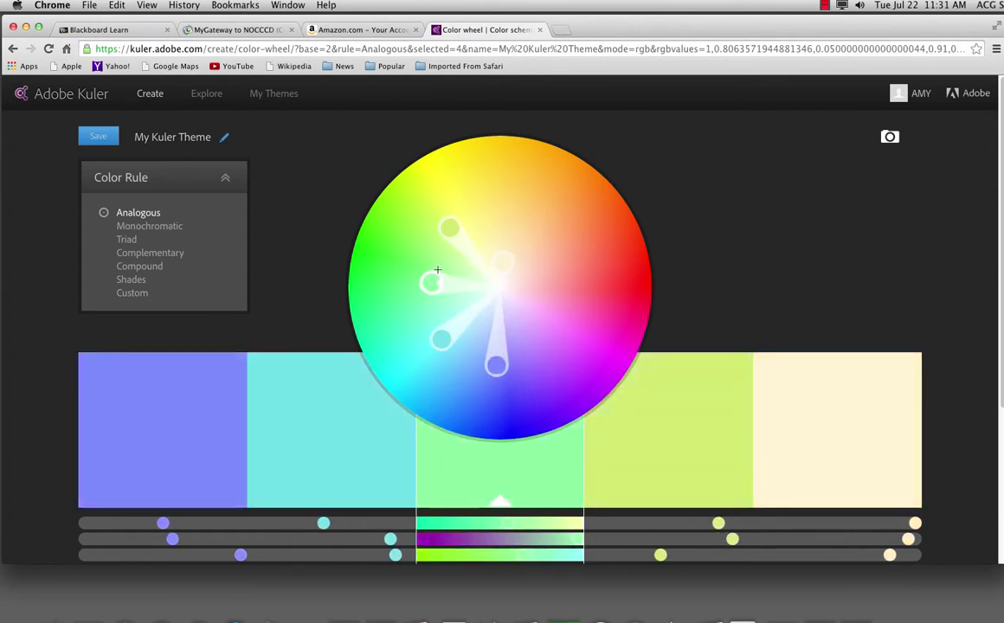
pyautogui.click(141, 254)
pyautogui.moveTo(570, 292)
pyautogui.mouseDown()
pyautogui.moveTo(526, 368)
pyautogui.moveTo(545, 240)
pyautogui.moveTo(449, 243)
pyautogui.mouseUp()
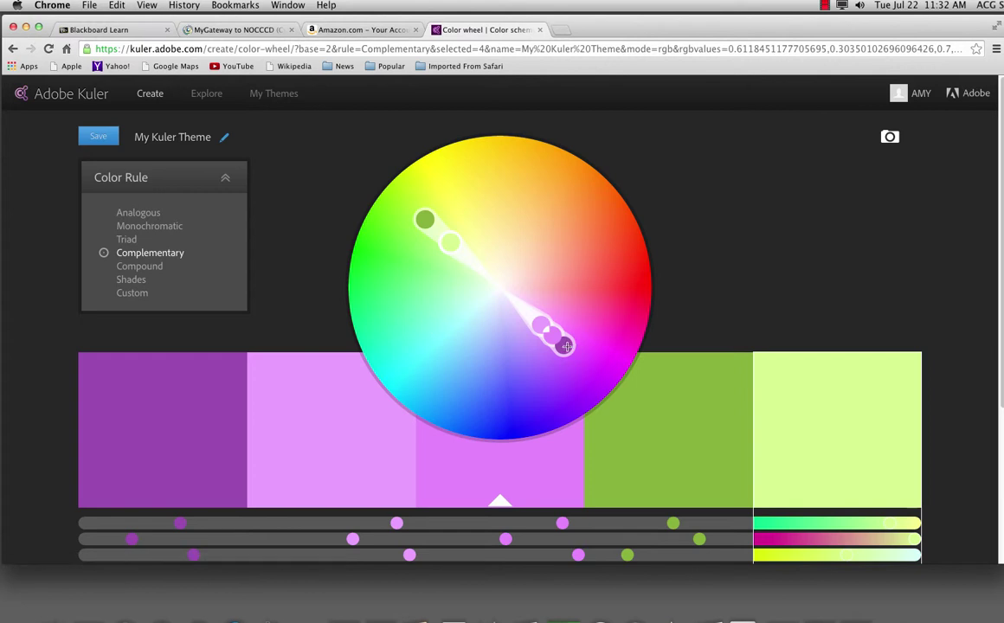
pyautogui.moveTo(564, 346)
pyautogui.mouseDown()
pyautogui.moveTo(511, 387)
pyautogui.moveTo(449, 392)
pyautogui.moveTo(445, 354)
pyautogui.moveTo(387, 353)
pyautogui.moveTo(408, 379)
pyautogui.mouseUp()
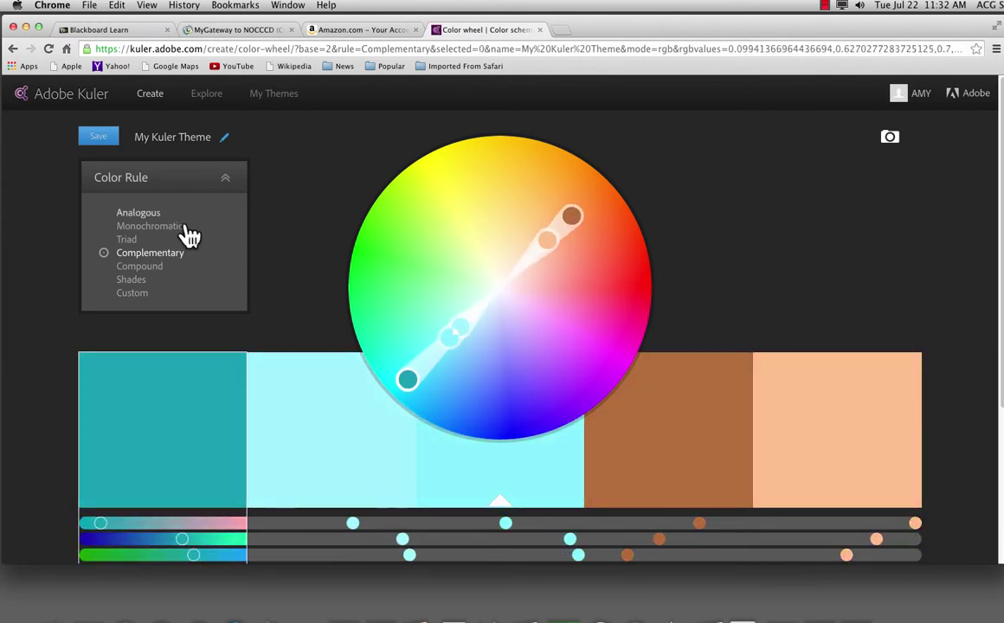
pyautogui.click(224, 180)
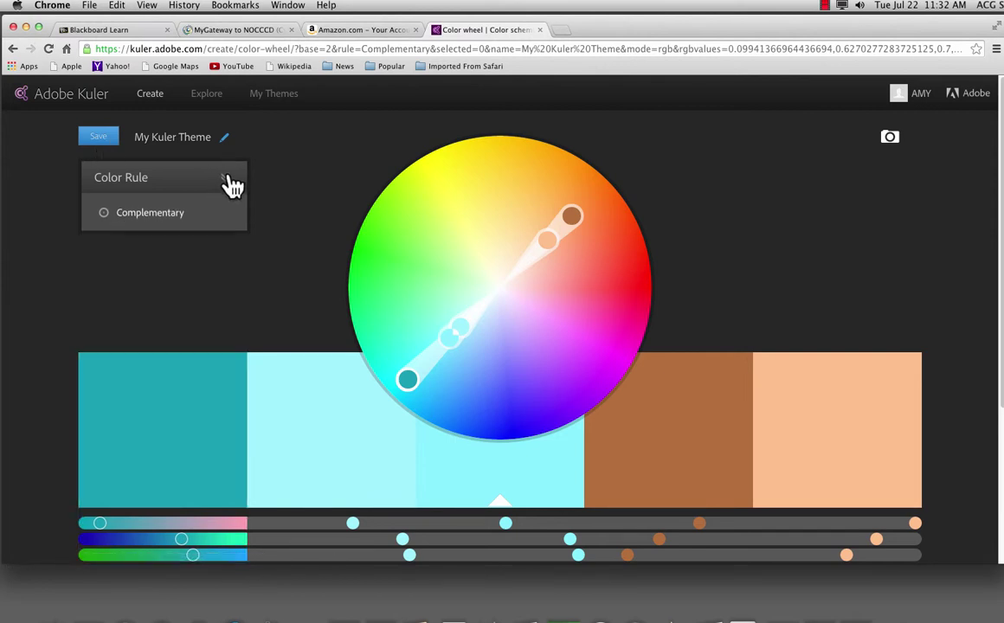
# Load the photo IMG_1411.JPG as a new theme source
pyautogui.click(232, 184)
pyautogui.click(890, 137)
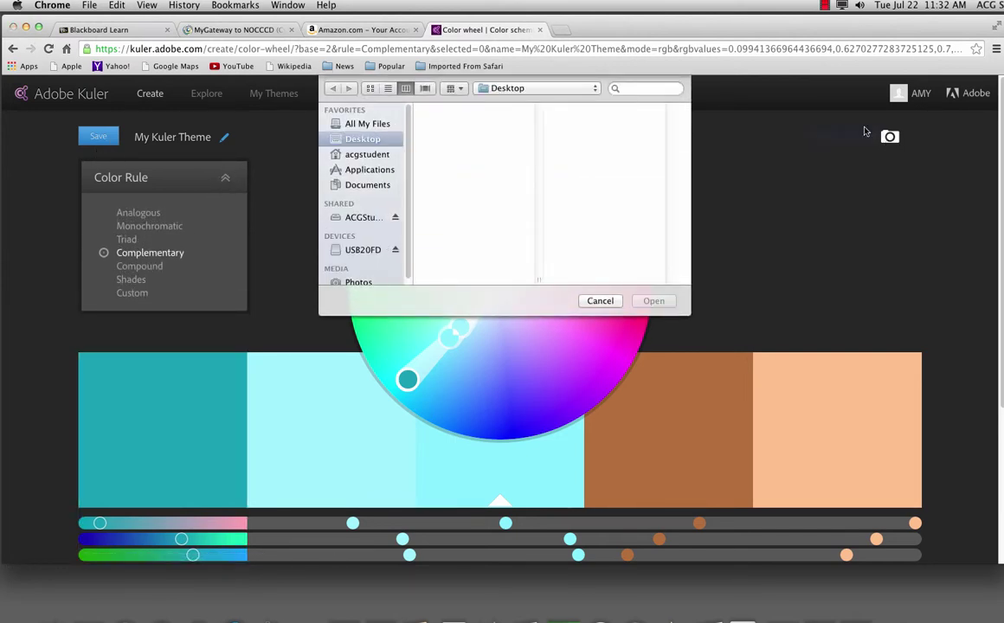
pyautogui.click(420, 142)
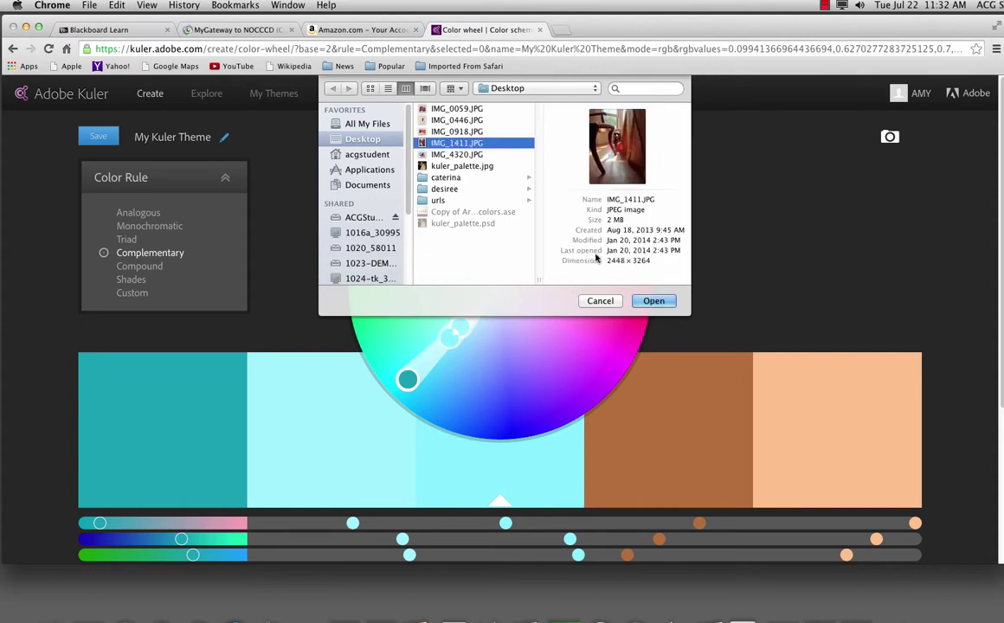
pyautogui.click(653, 300)
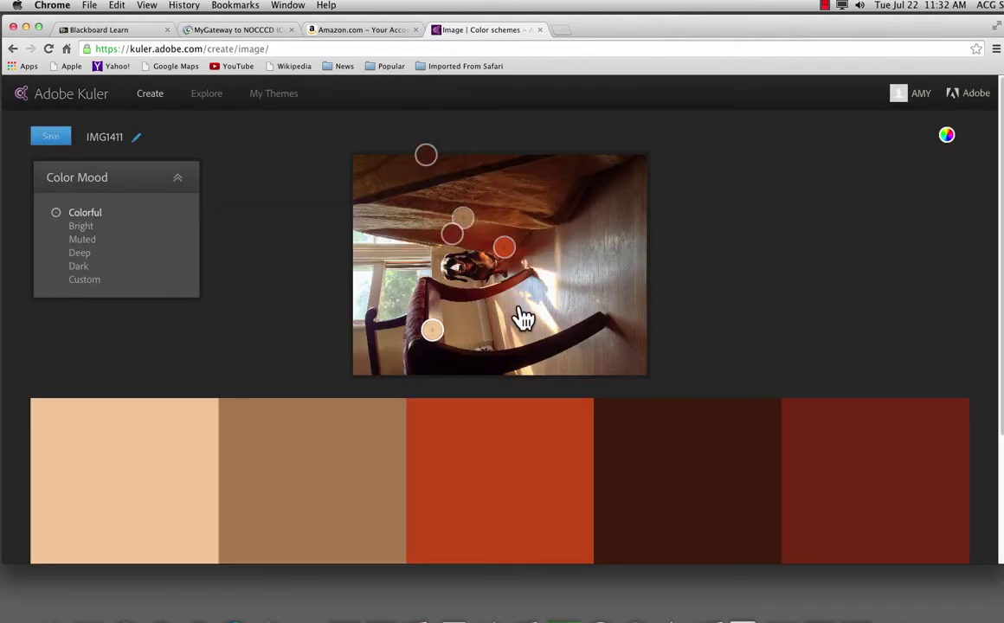
# Try the Muted, Deep and Dark moods, settle on Bright, and title it 'walter in the dining room'
pyautogui.click(82, 242)
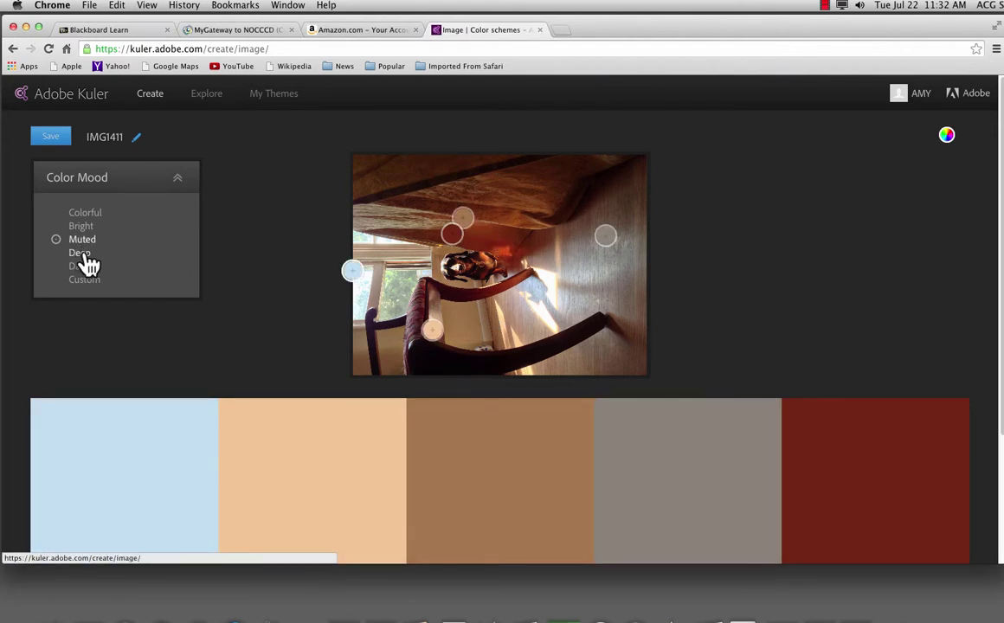
pyautogui.click(89, 263)
pyautogui.click(85, 267)
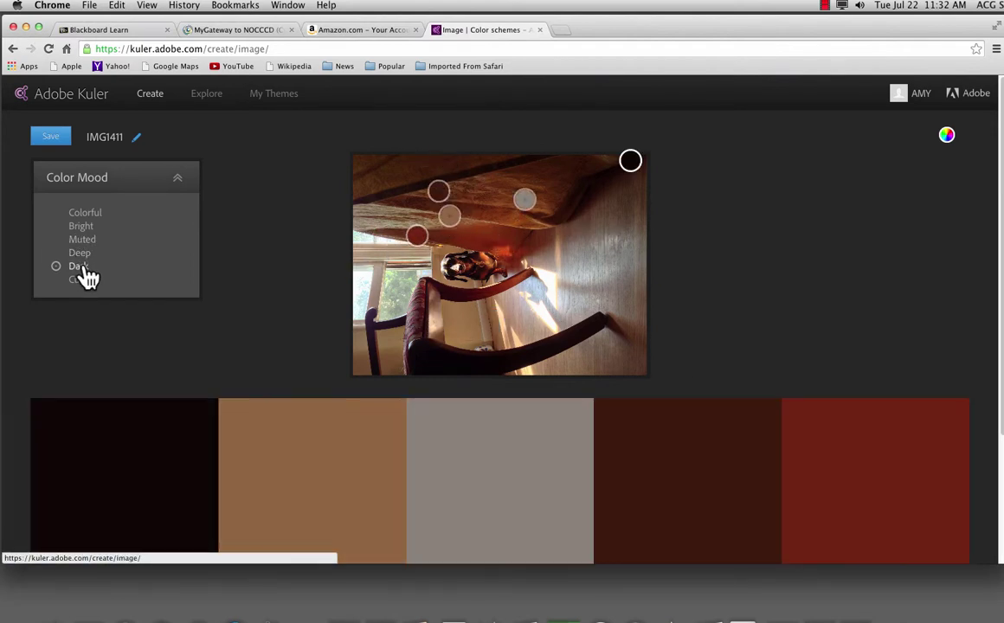
pyautogui.click(81, 228)
pyautogui.click(91, 137)
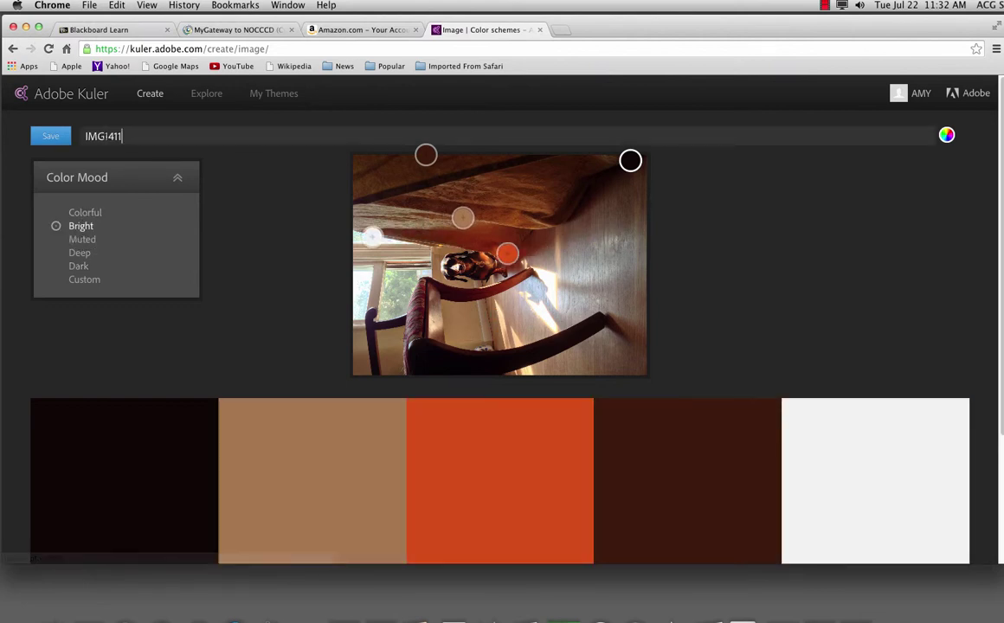
pyautogui.press('super+a')
pyautogui.write('walter')
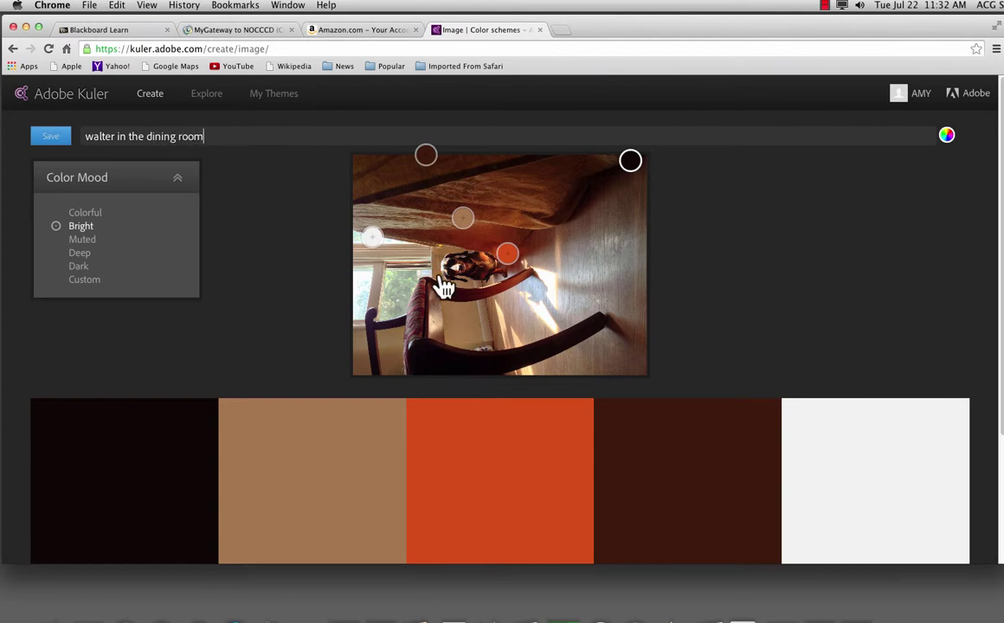
# Save 'walter in the dining room' and confirm it appears in My Themes beside 'walter in the sun'
pyautogui.click(52, 138)
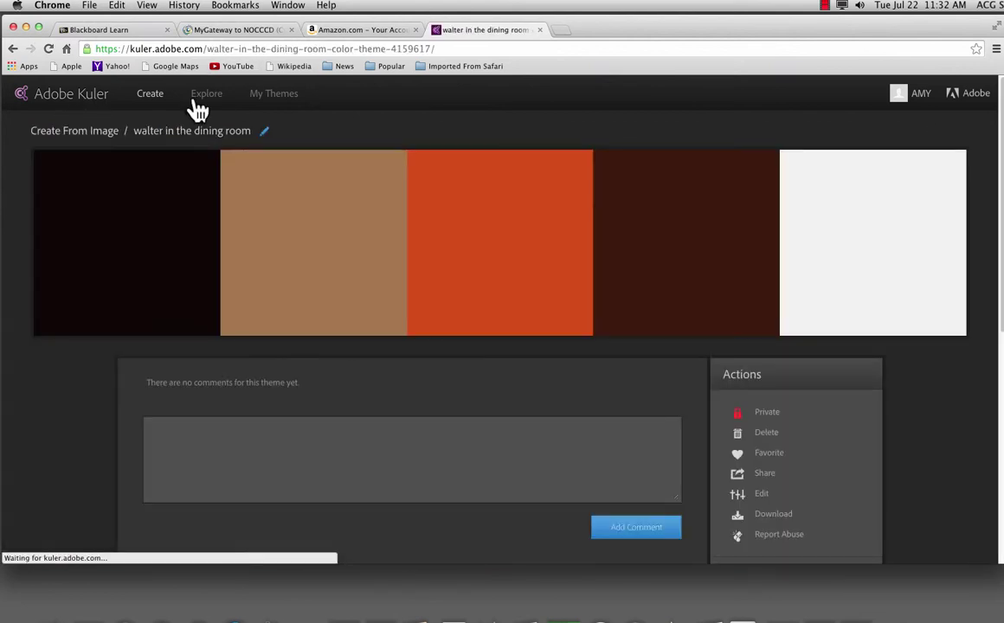
pyautogui.click(273, 93)
pyautogui.moveTo(345, 154)
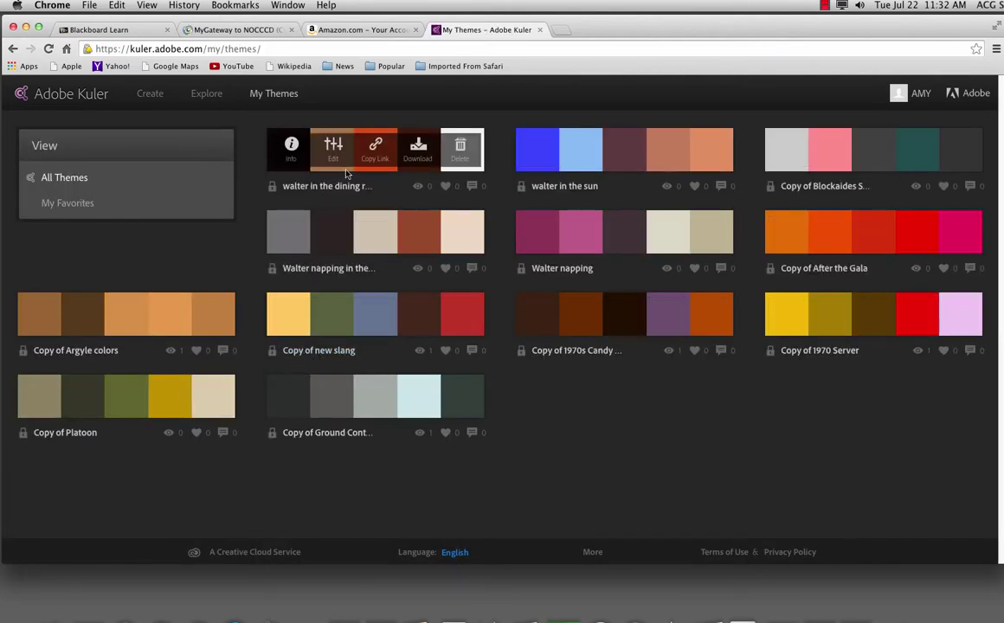
pyautogui.moveTo(433, 335)
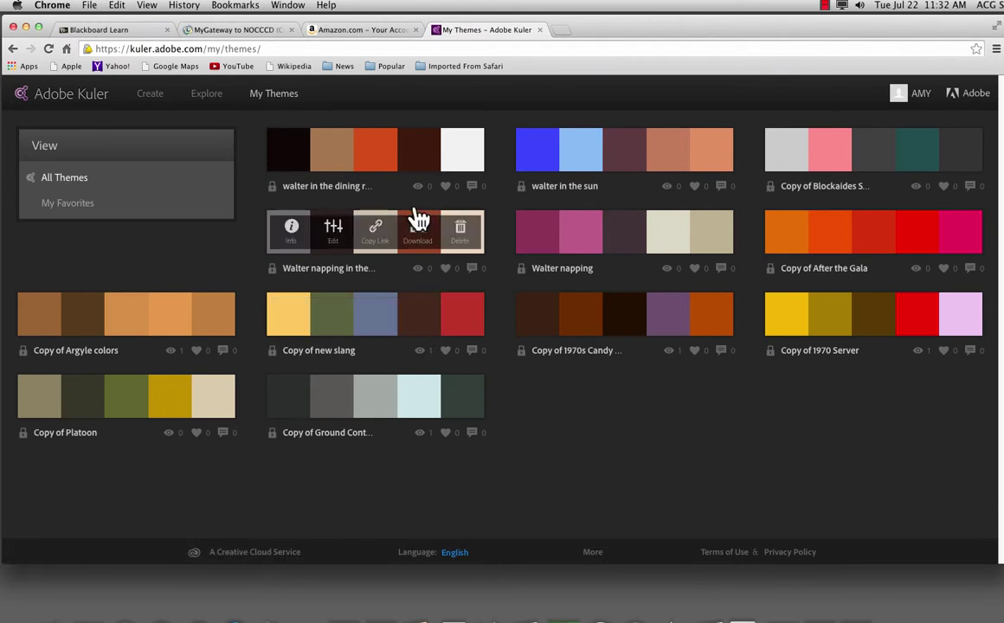
pyautogui.click(155, 98)
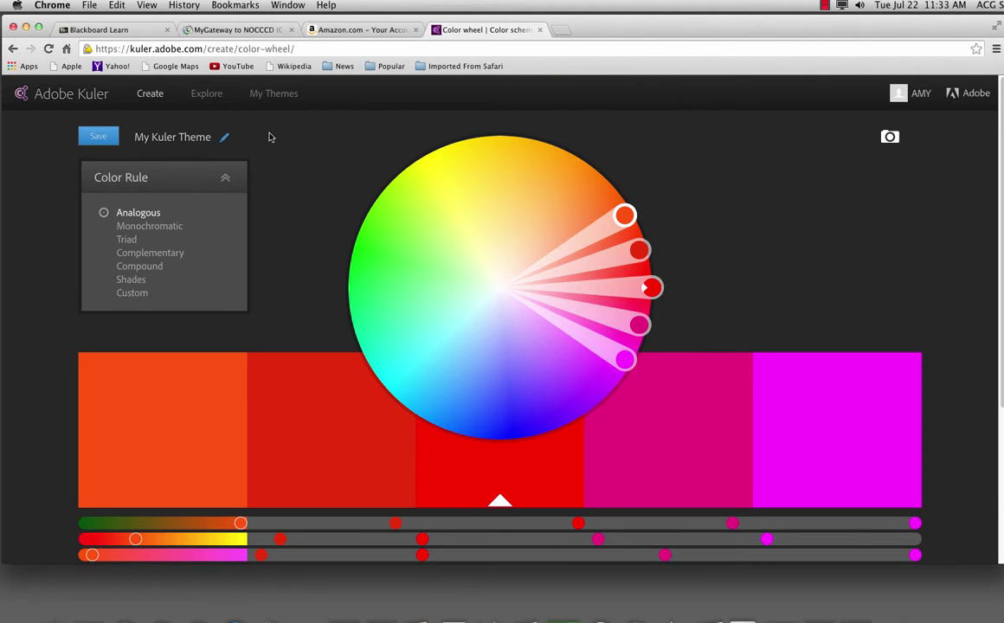
pyautogui.click(276, 102)
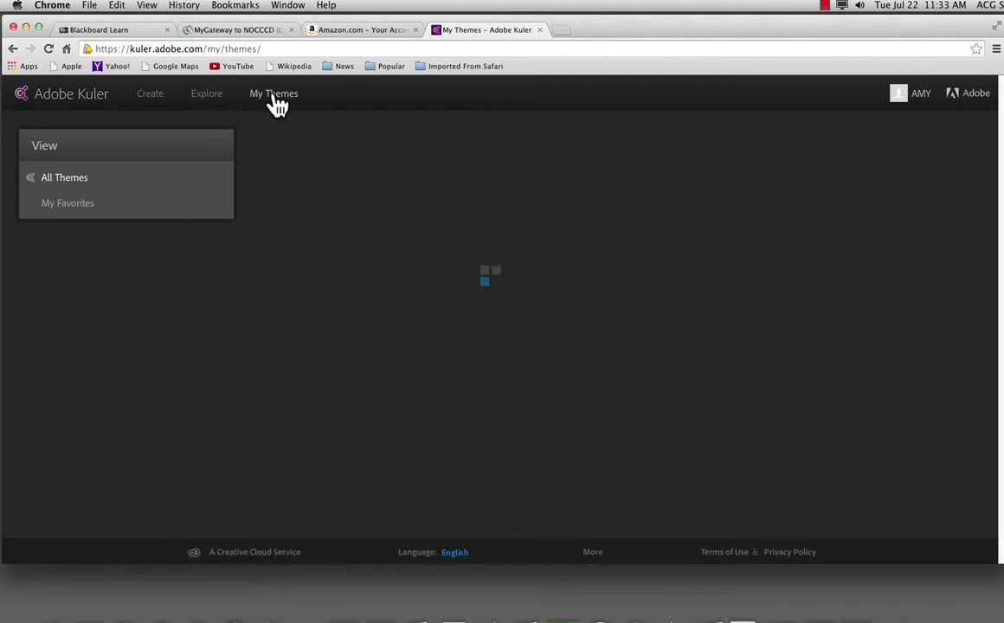
pyautogui.moveTo(597, 169)
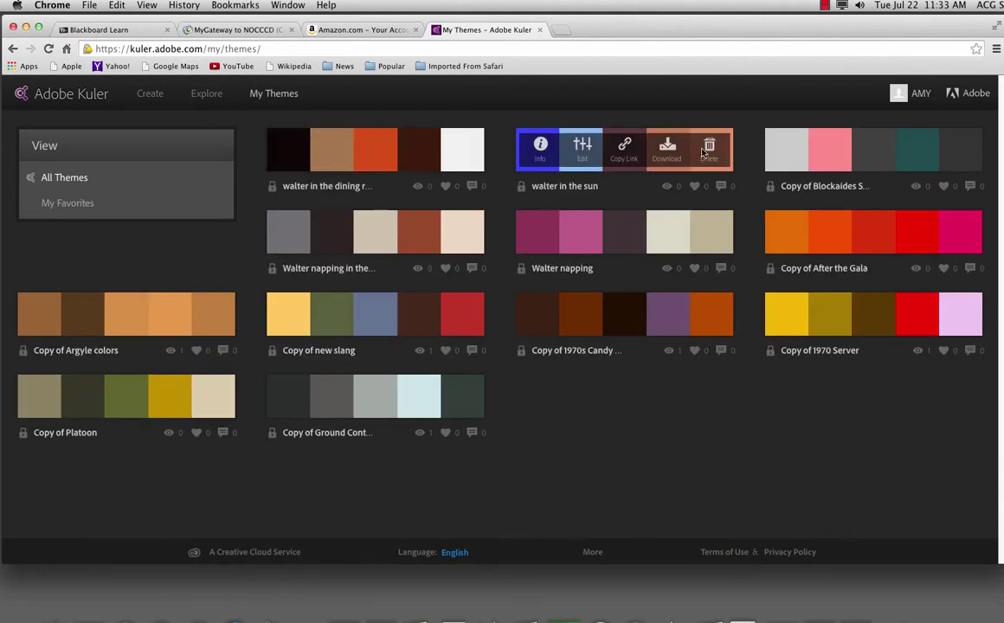
pyautogui.moveTo(545, 156)
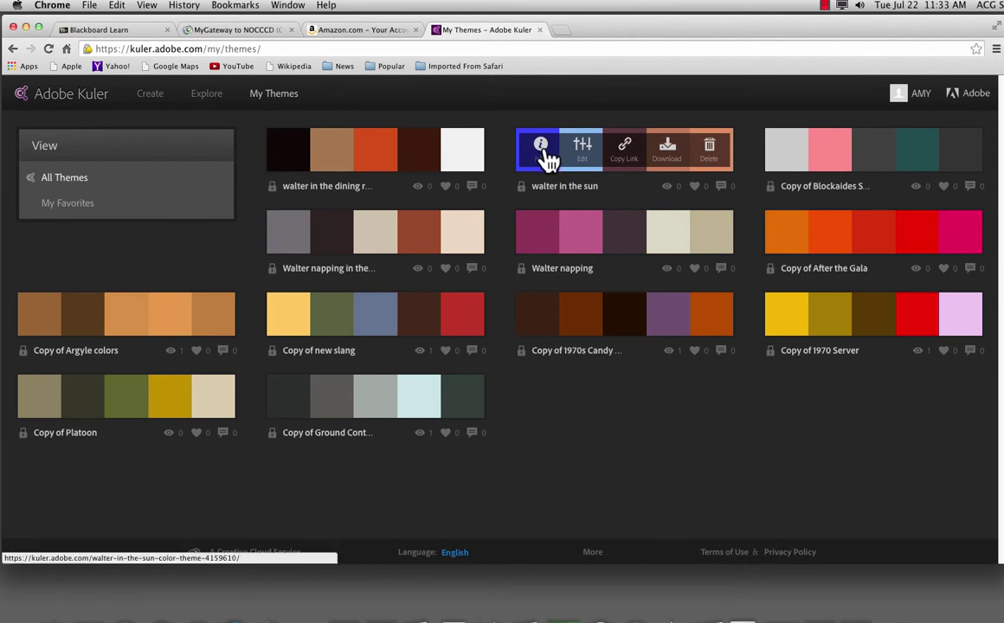
# Edit 'walter in the sun', darken its third colour to a deep wine red, and save it as a copy
pyautogui.click(582, 152)
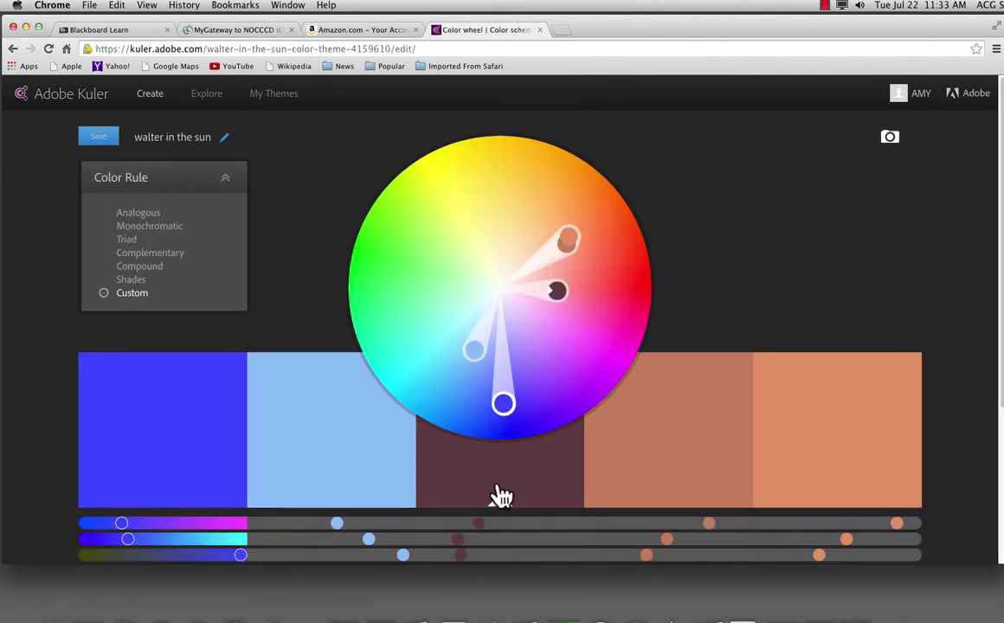
pyautogui.click(501, 485)
pyautogui.moveTo(556, 290); pyautogui.dragTo(605, 293)
pyautogui.moveTo(477, 524); pyautogui.dragTo(469, 527)
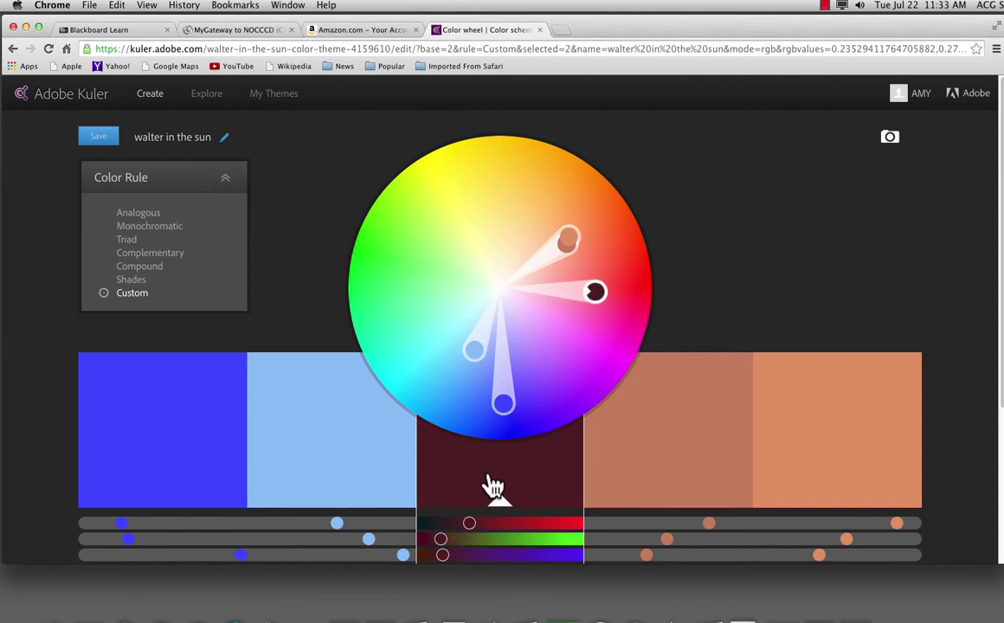
pyautogui.click(98, 137)
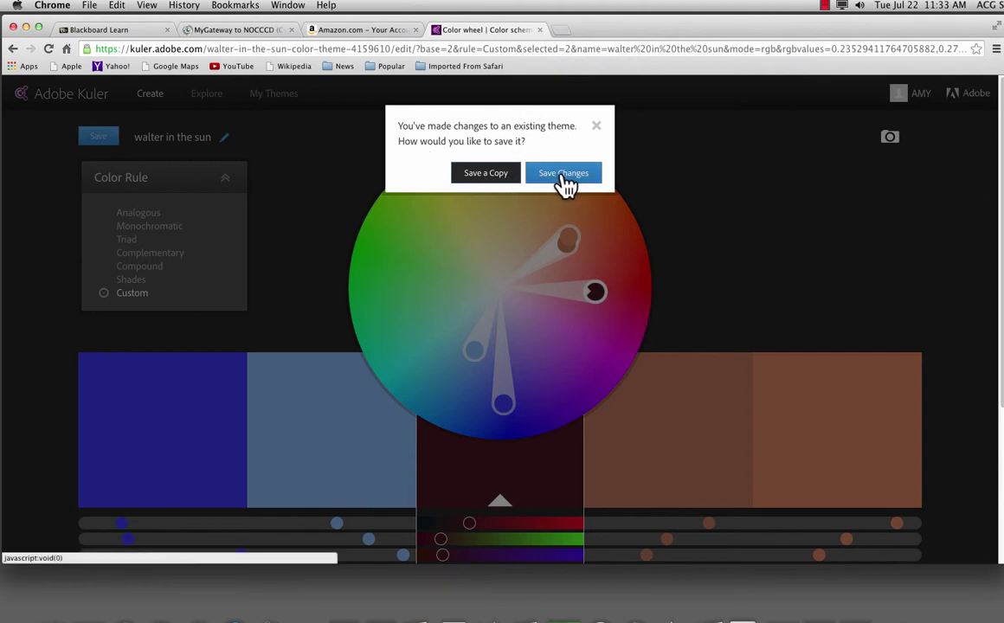
pyautogui.click(487, 172)
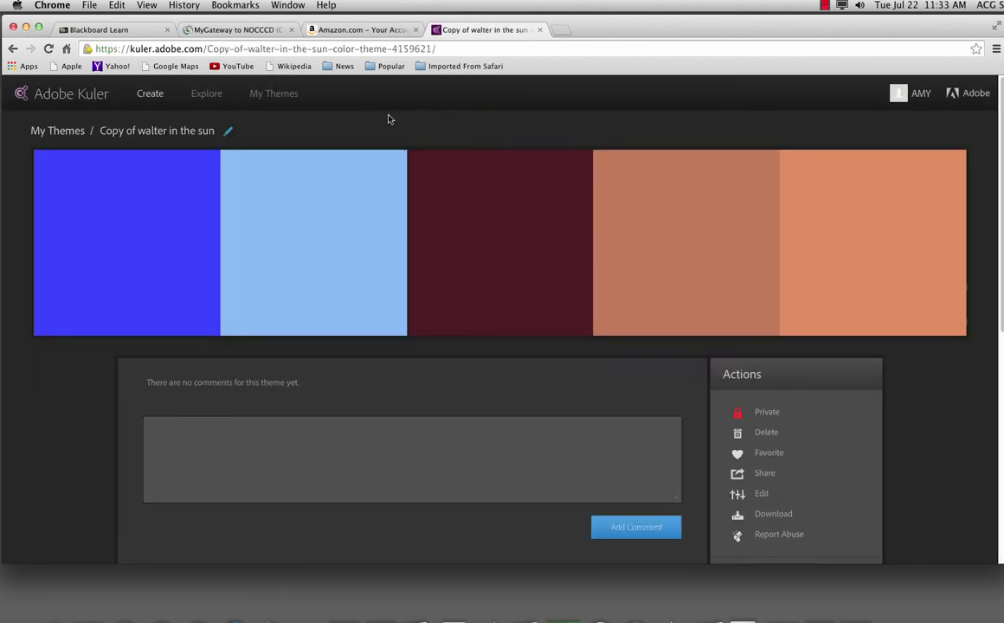
# Download 'Copy of walter in the sun' from My Themes as an .ase file and show it in Finder
pyautogui.click(266, 97)
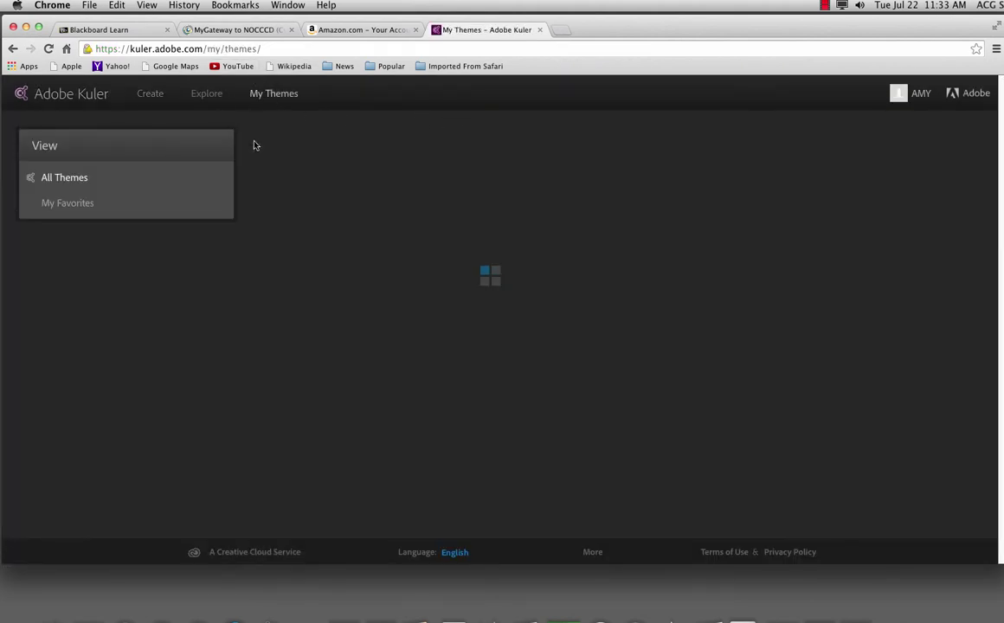
pyautogui.moveTo(397, 180)
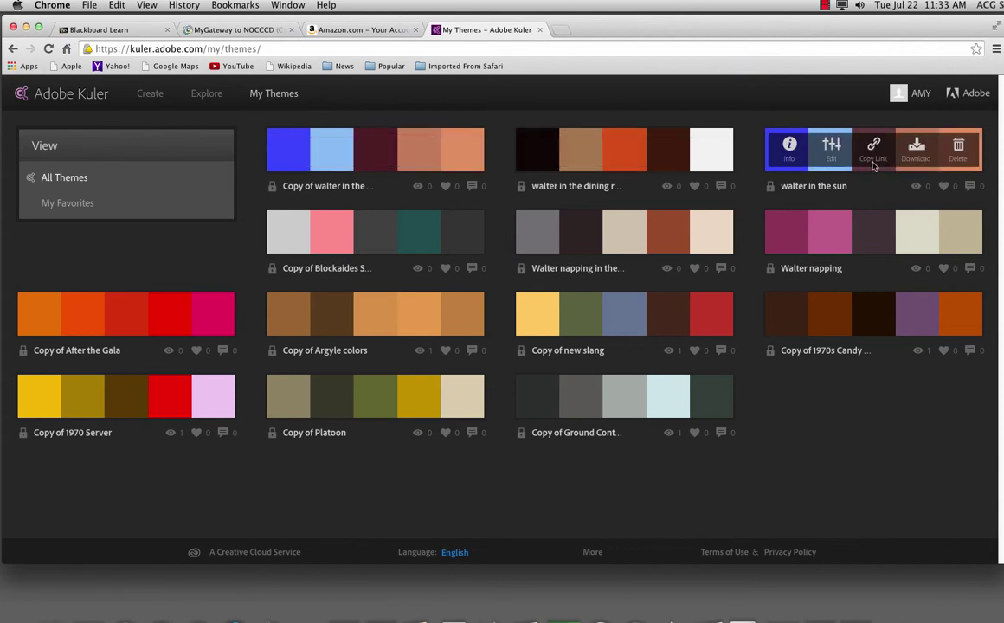
pyautogui.moveTo(418, 158)
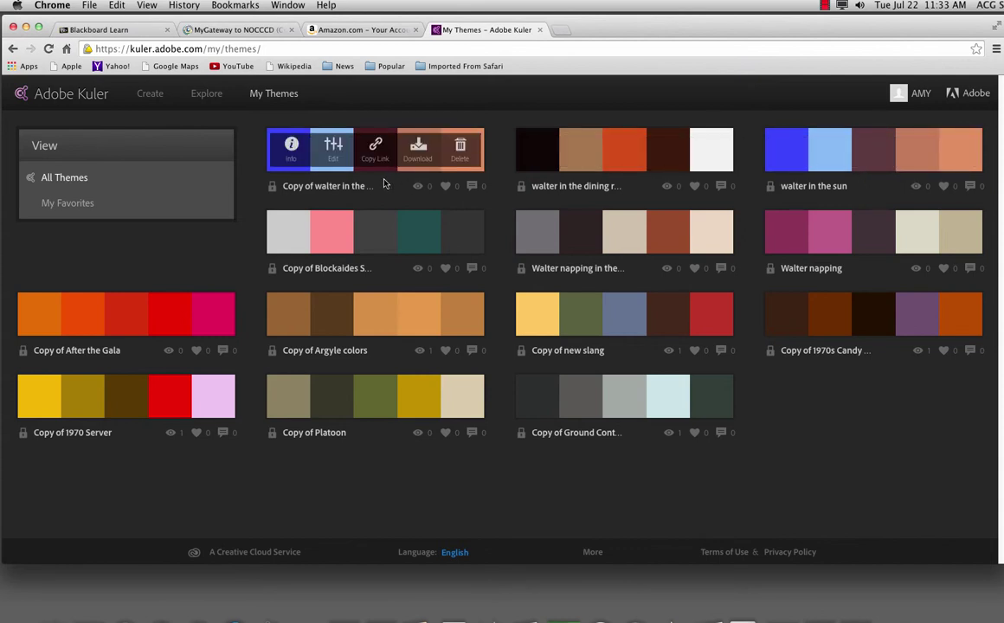
pyautogui.click(418, 158)
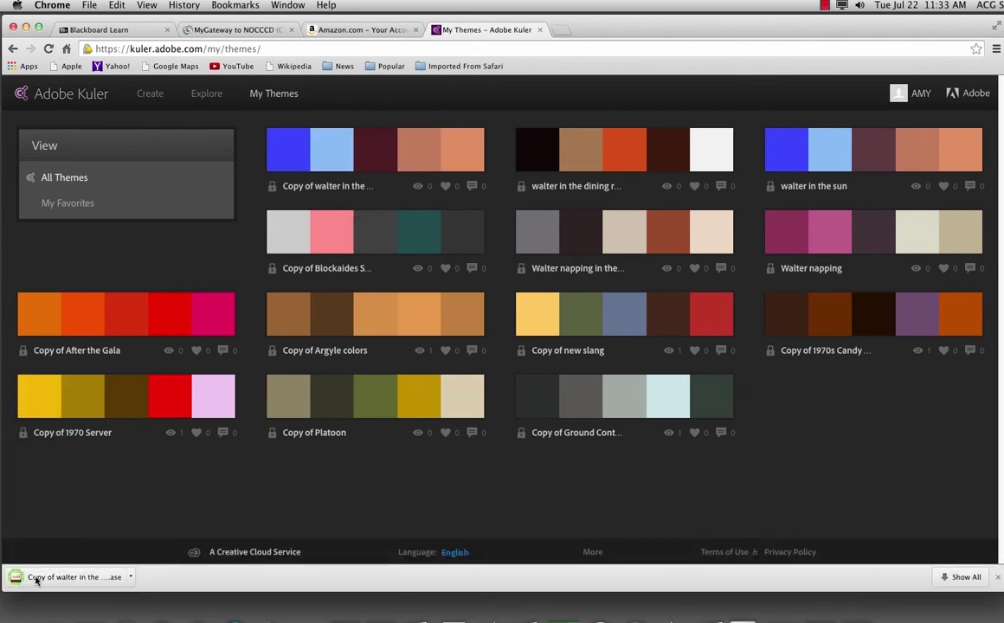
pyautogui.click(128, 578)
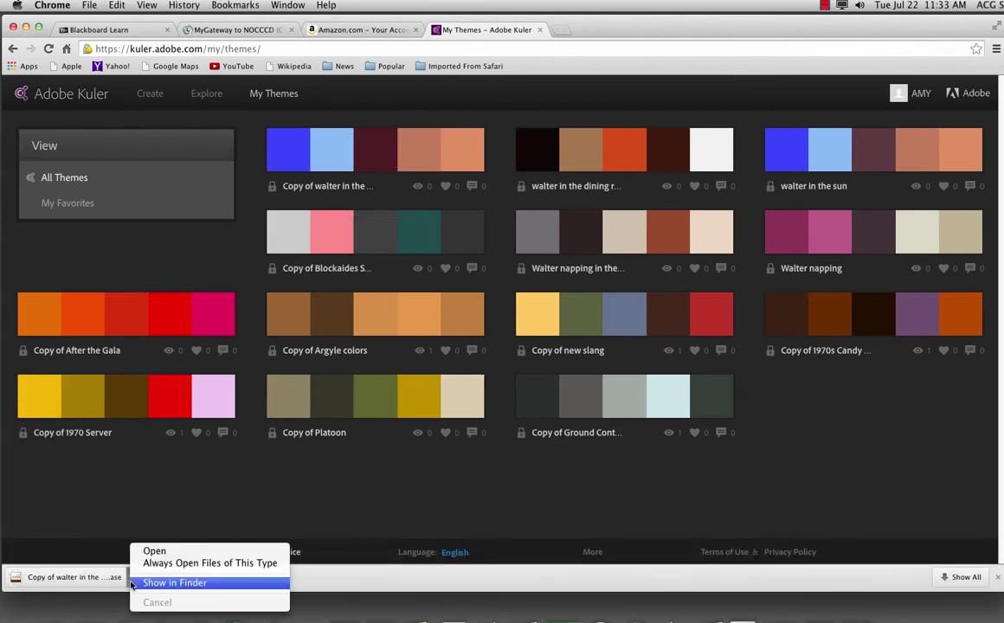
pyautogui.click(174, 582)
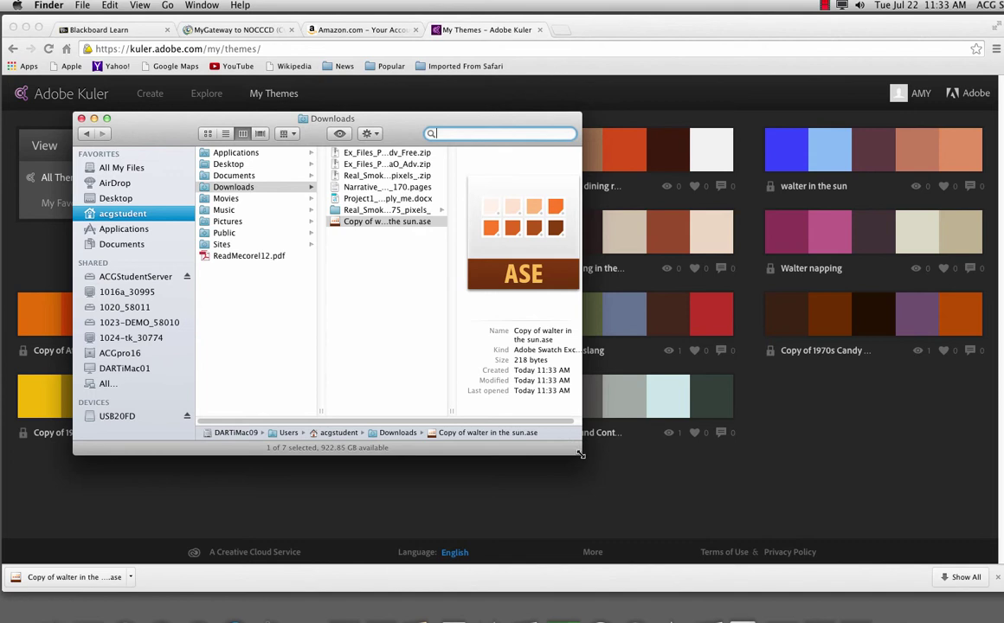
# Widen the Downloads window to preview 'Copy of walter in the sun.ase'
pyautogui.moveTo(581, 455); pyautogui.dragTo(661, 438)
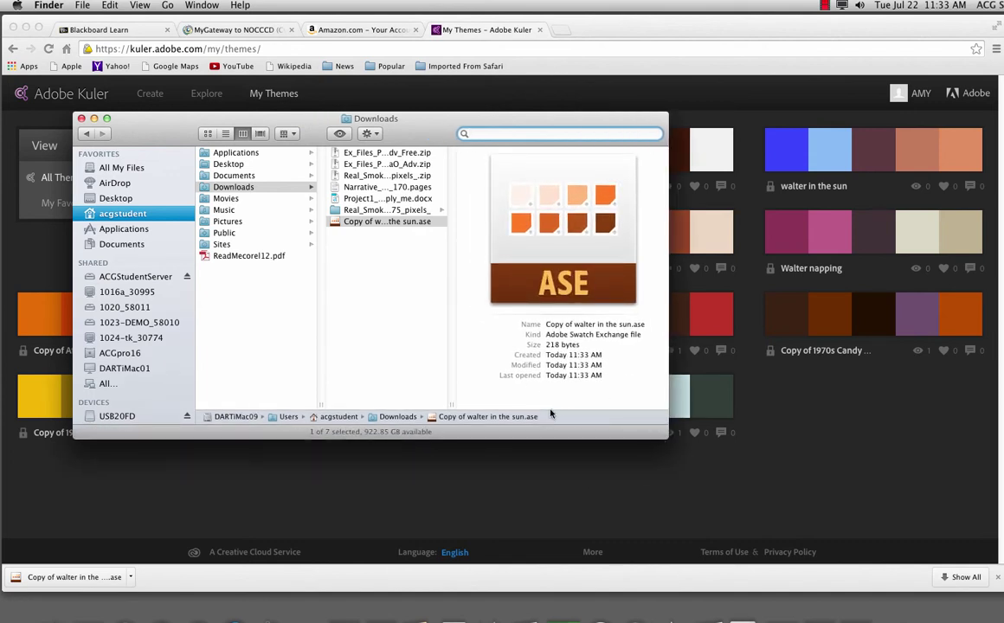